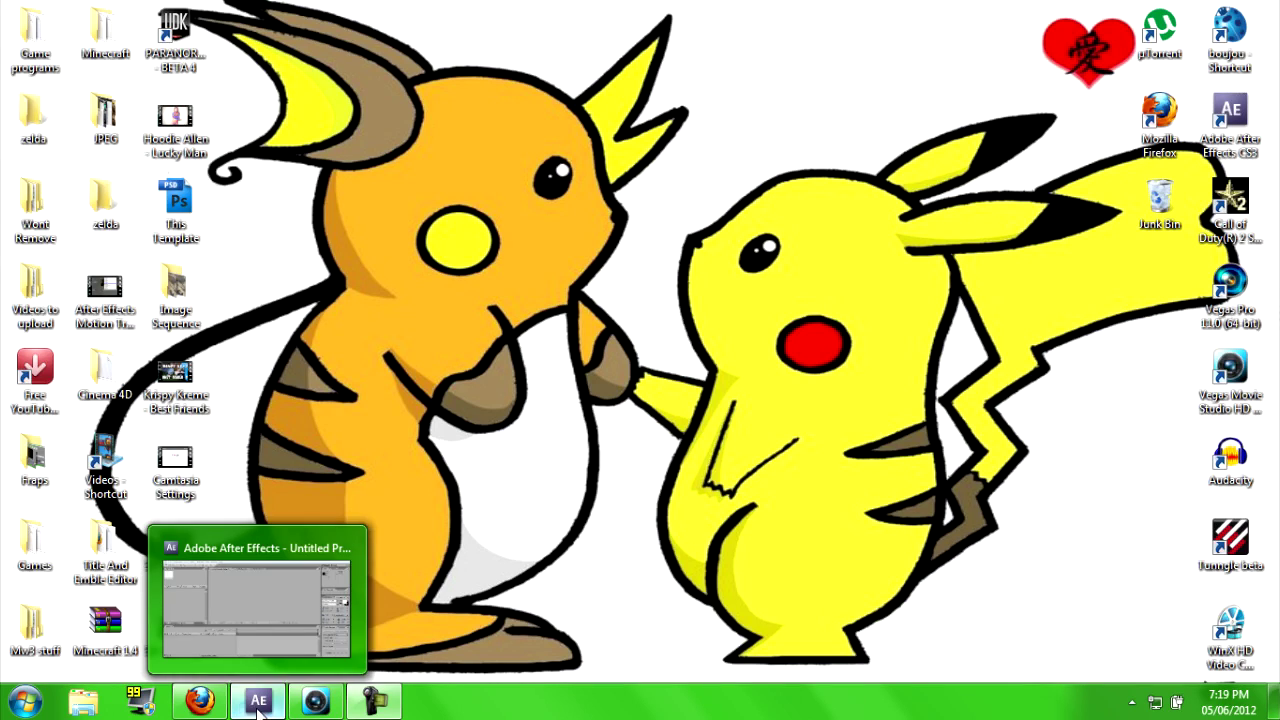
Step: Restore After Effects with the empty Untitled Project.aep after a brief minimize to the desktop
left_click(258, 706)
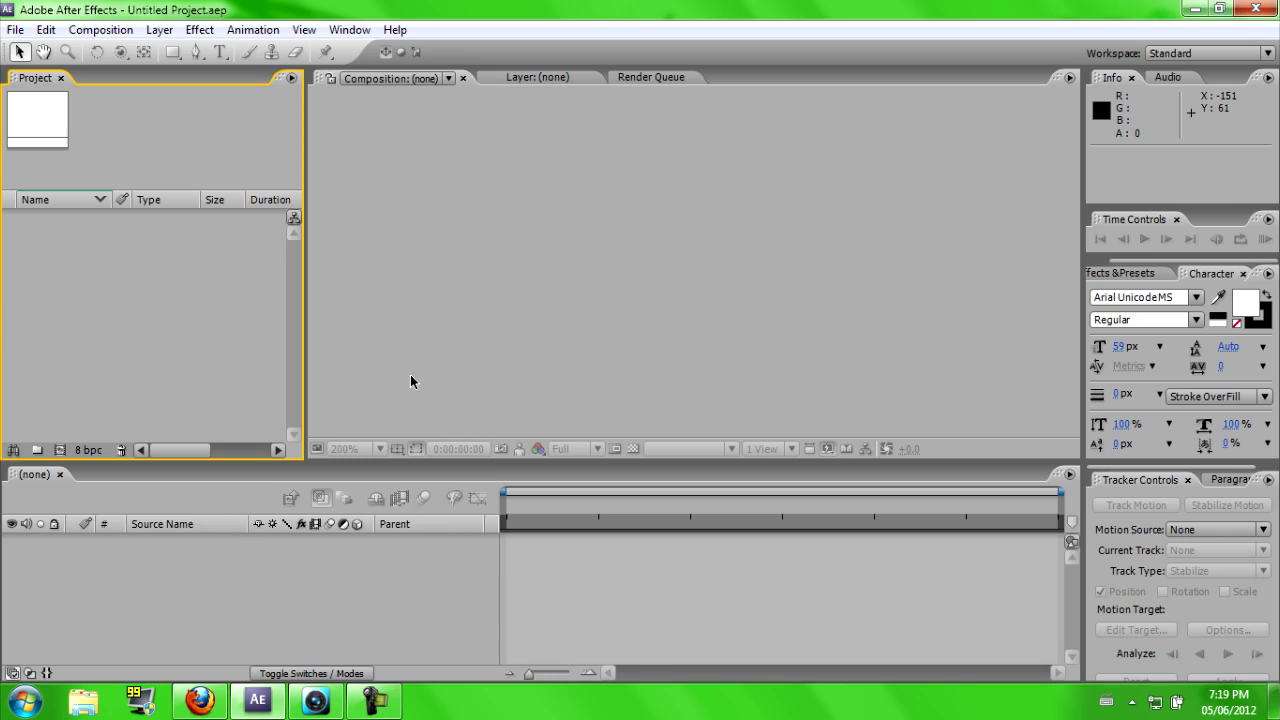
left_click(1192, 8)
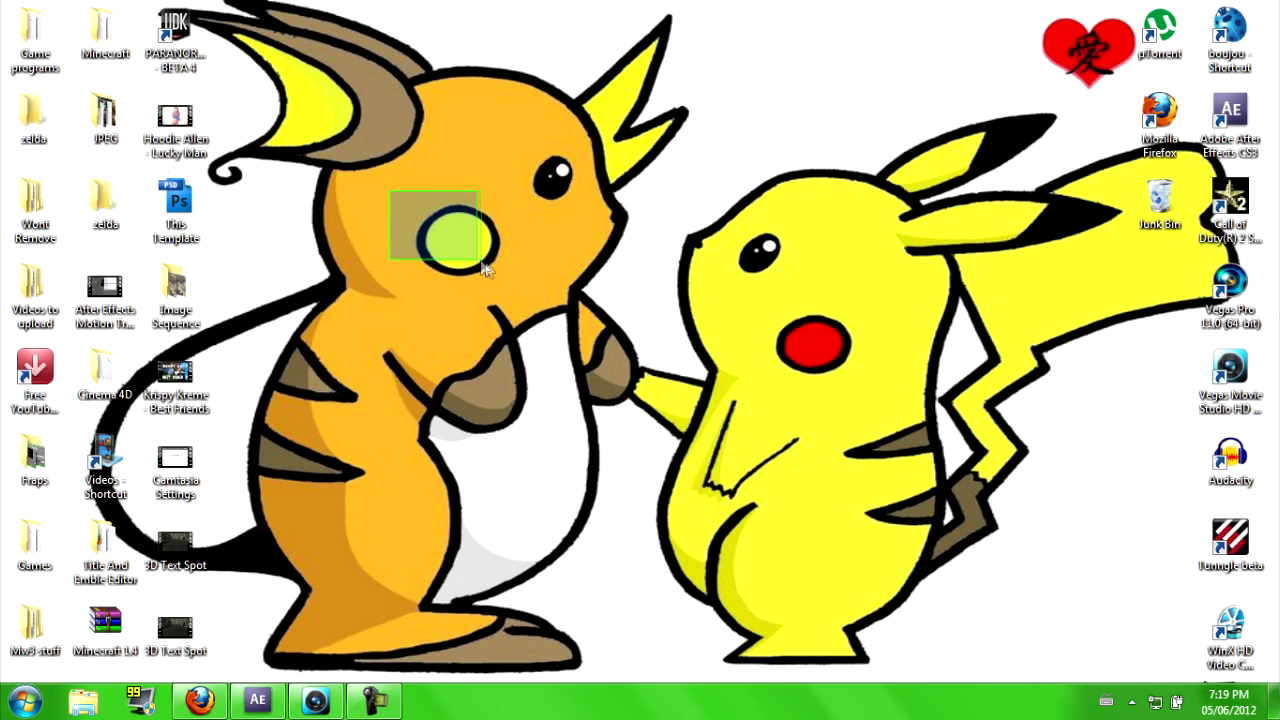
left_click_drag(483, 266, 518, 285)
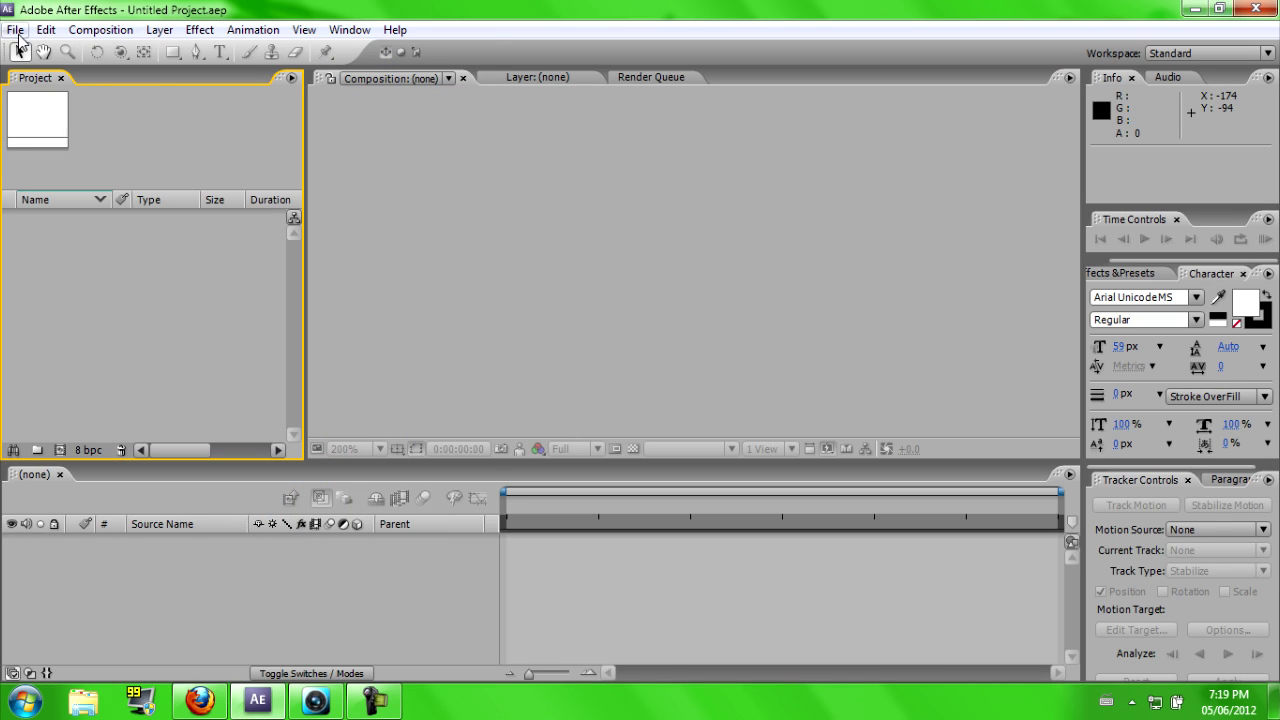
Step: Import 3D Text Spot.mov after the 3D Text Spot.mp4 file is rejected as unsupported
left_click(15, 29)
mouse_move(150, 280)
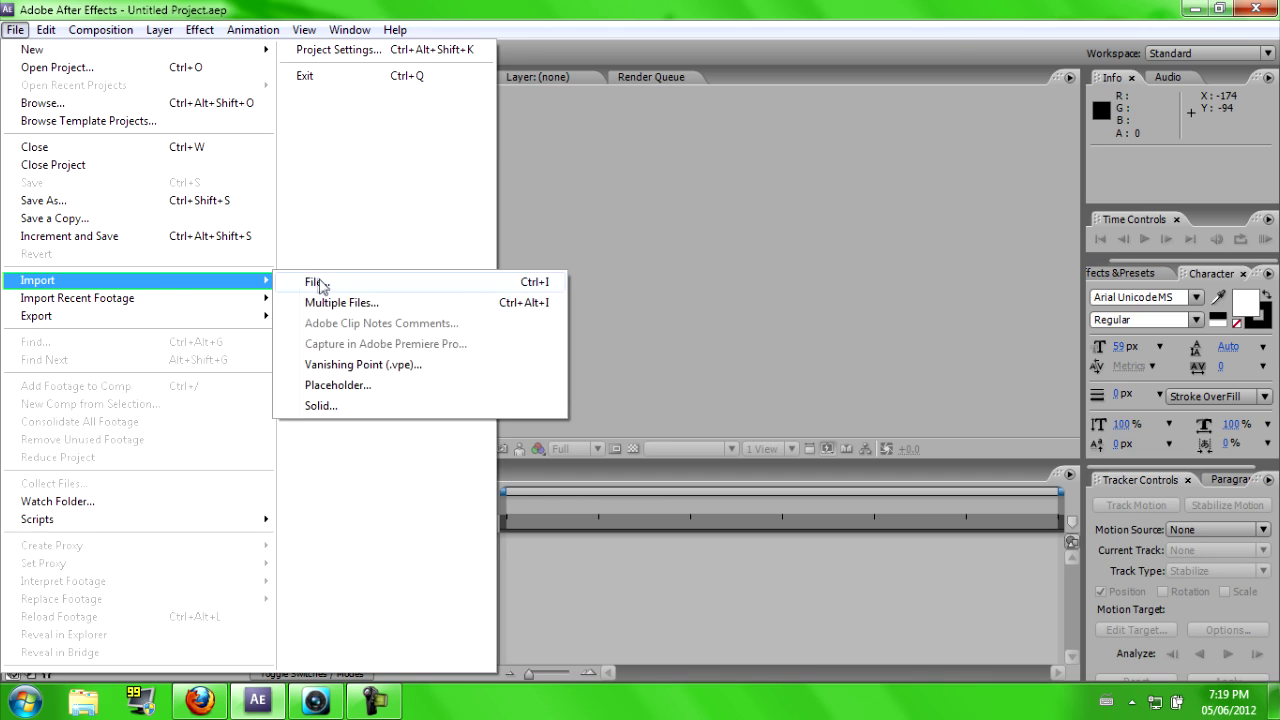
left_click(318, 282)
left_click_drag(521, 138, 516, 256)
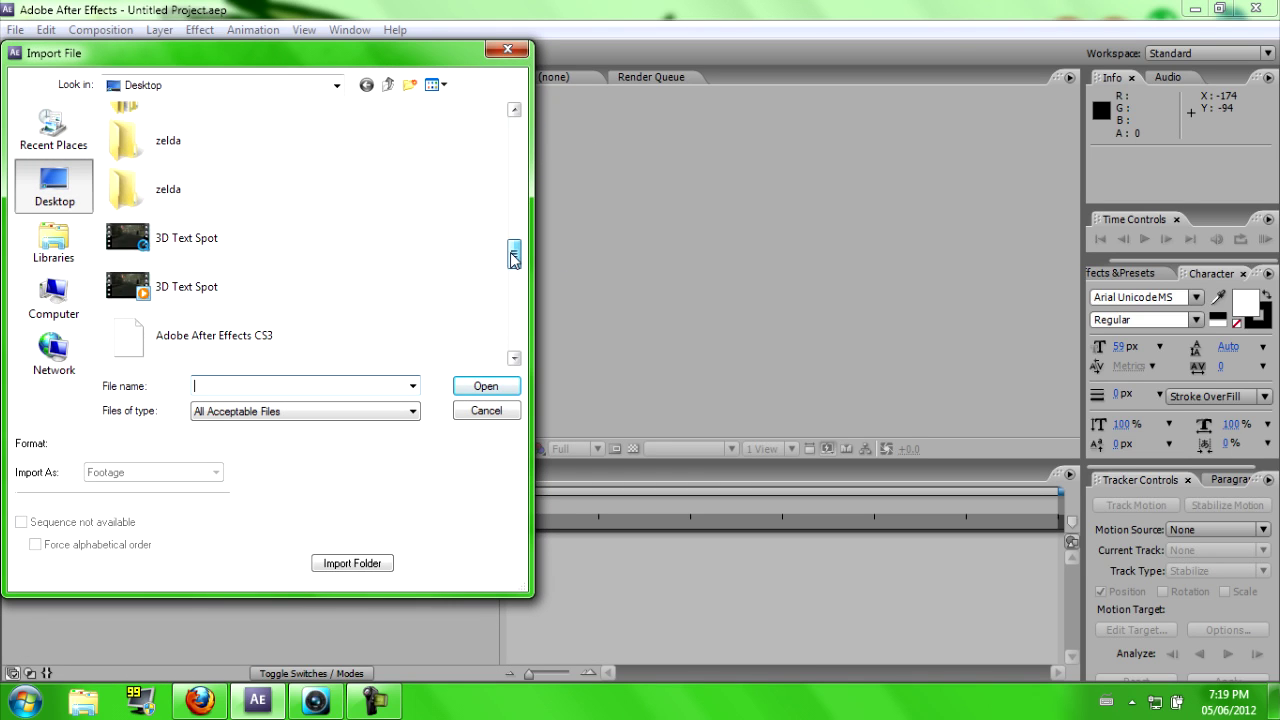
double_click(137, 243)
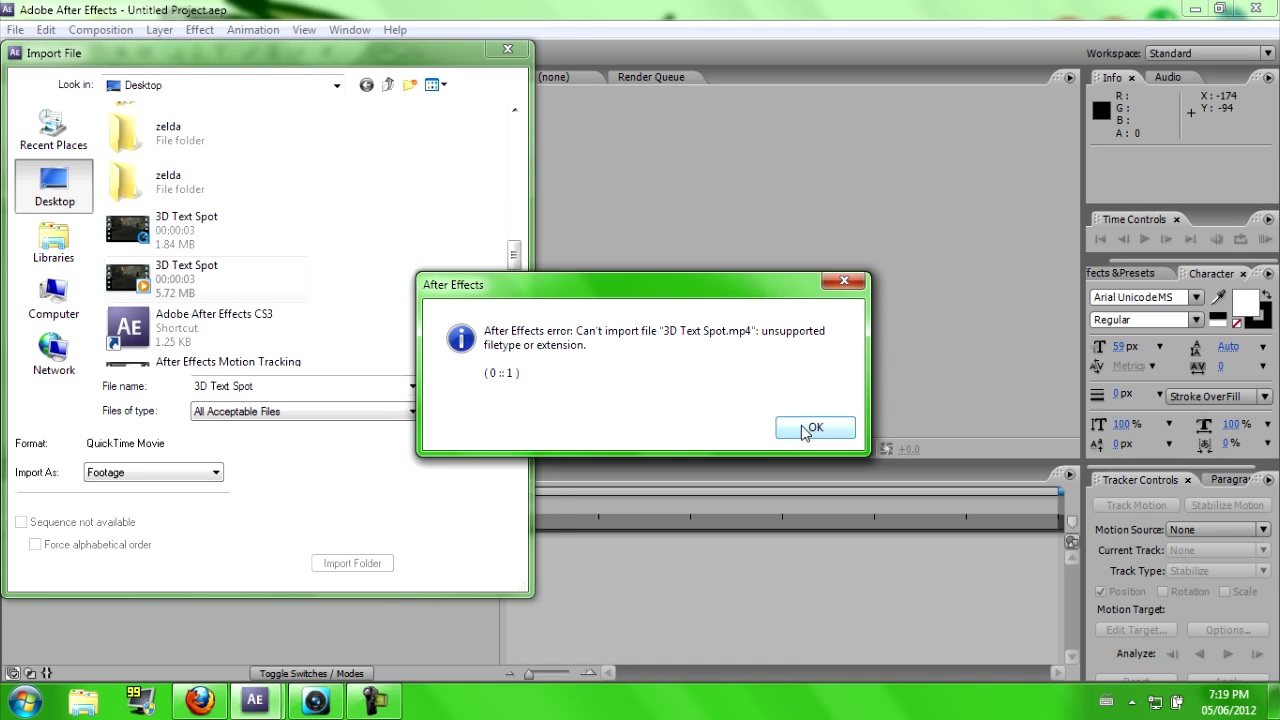
left_click(806, 428)
double_click(187, 221)
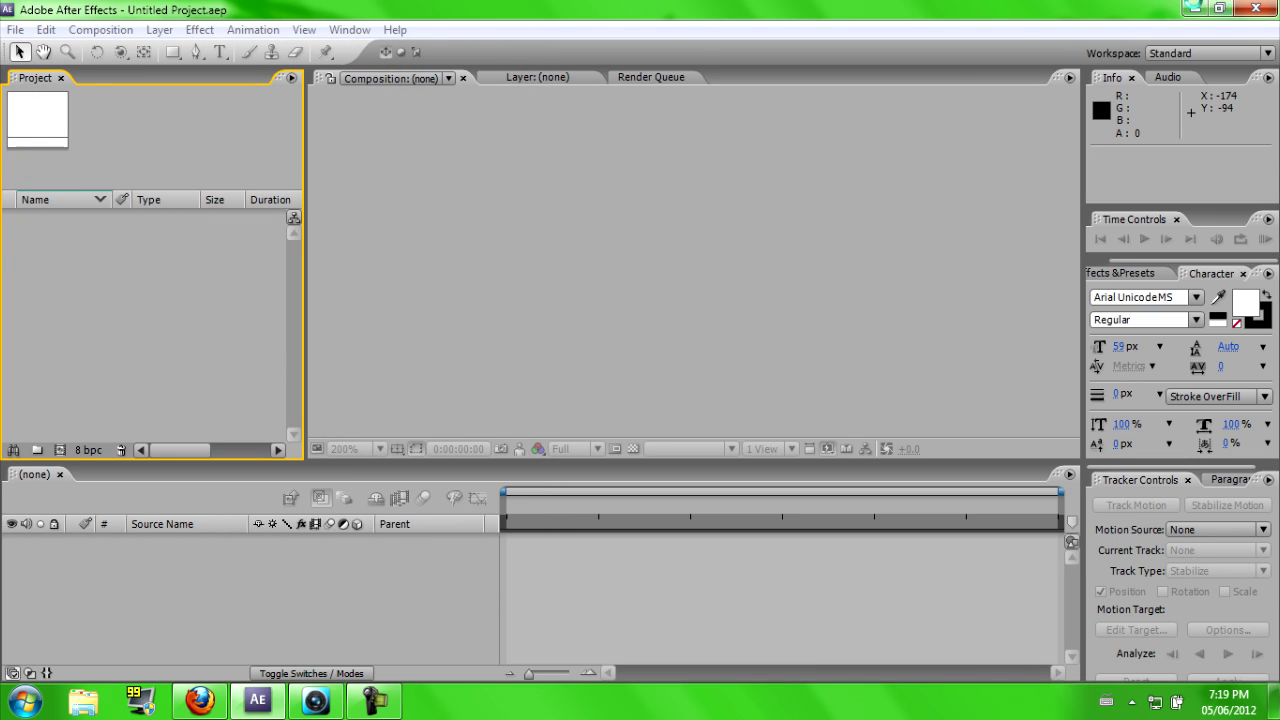
Step: Minimize After Effects and restore its window from the taskbar
left_click(1196, 9)
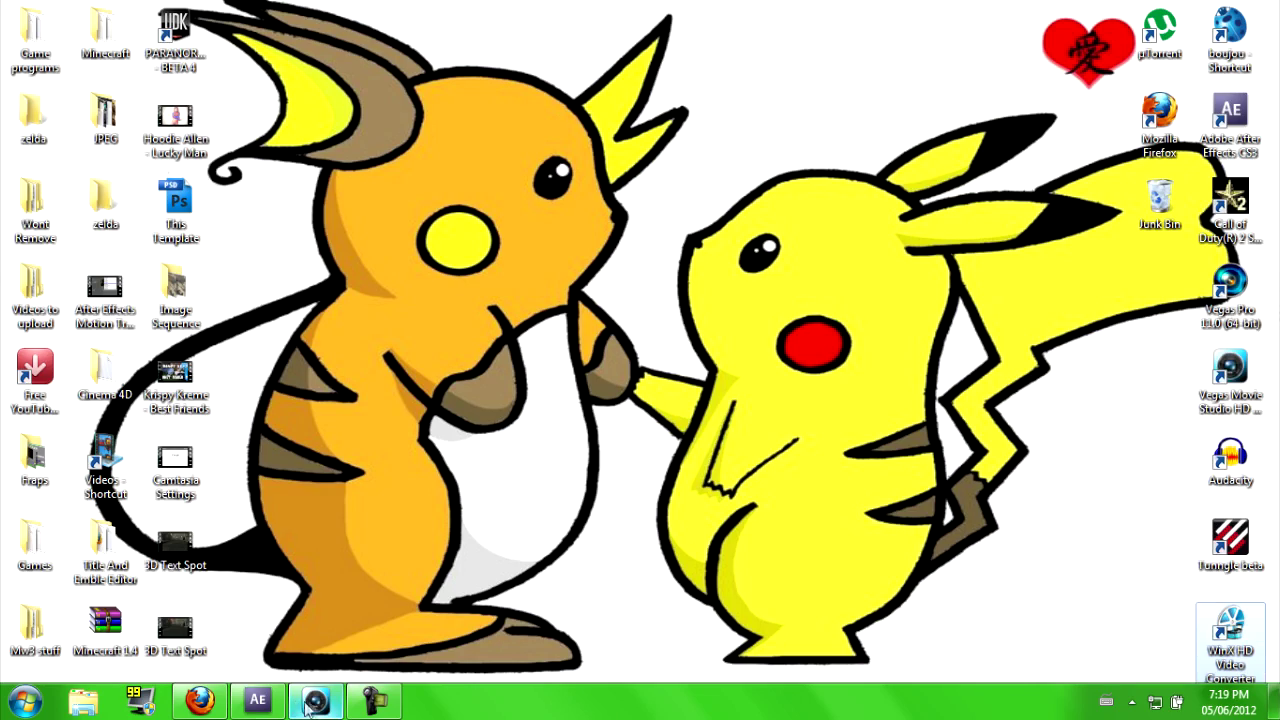
left_click(258, 700)
left_click(258, 700)
left_click(258, 700)
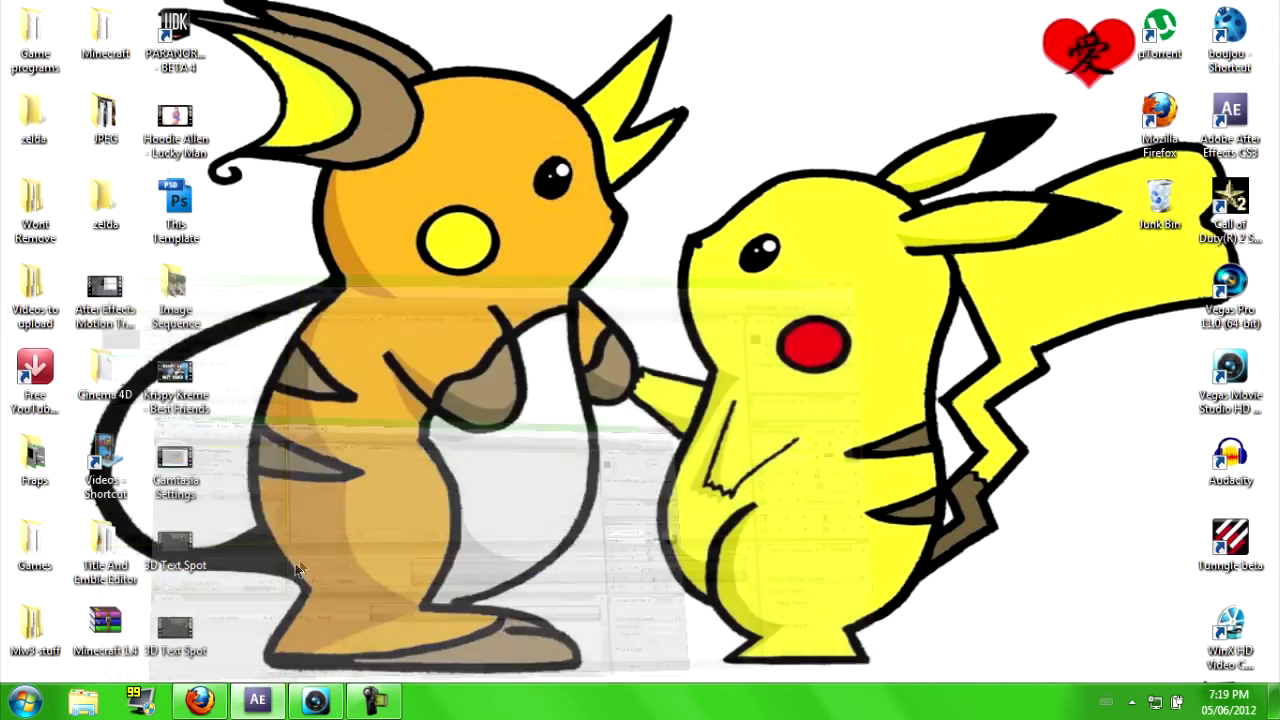
Step: Create the 3D Text Spot composition from the .mov clip and nudge the footage layer slightly
left_click_drag(61, 218, 486, 226)
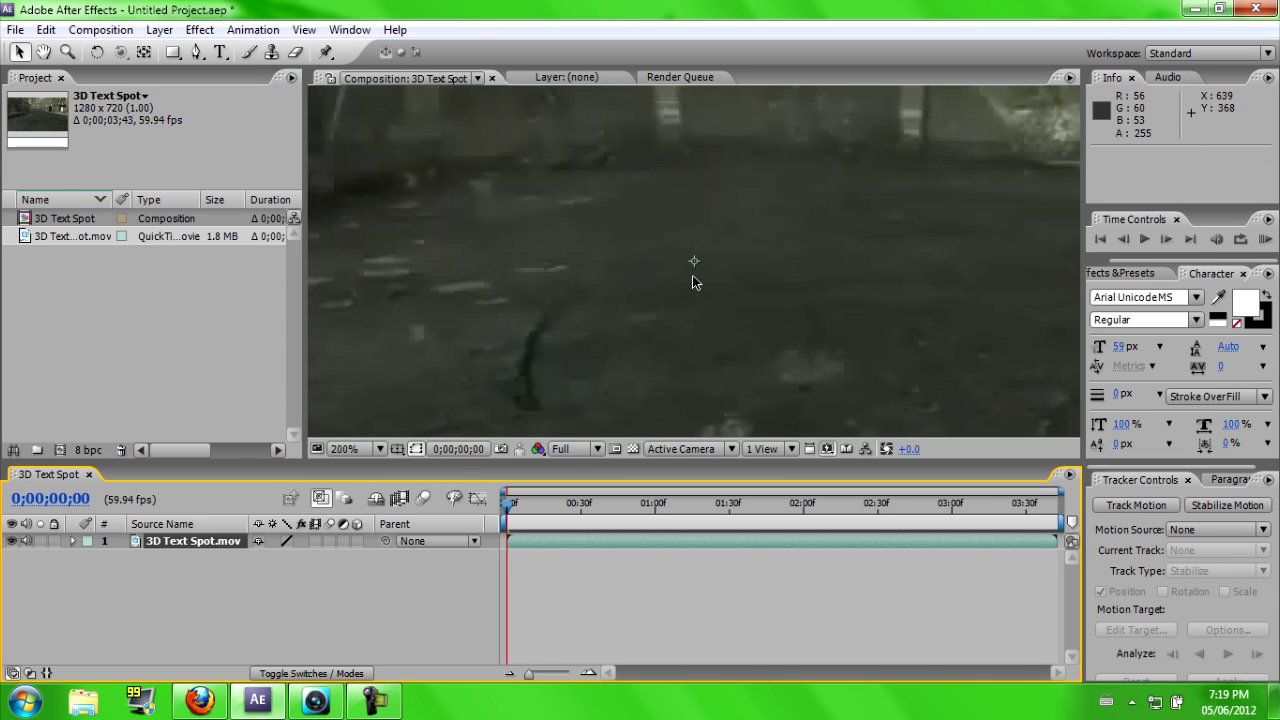
scroll(594, 295, "down", 6)
scroll(592, 293, "up", 2)
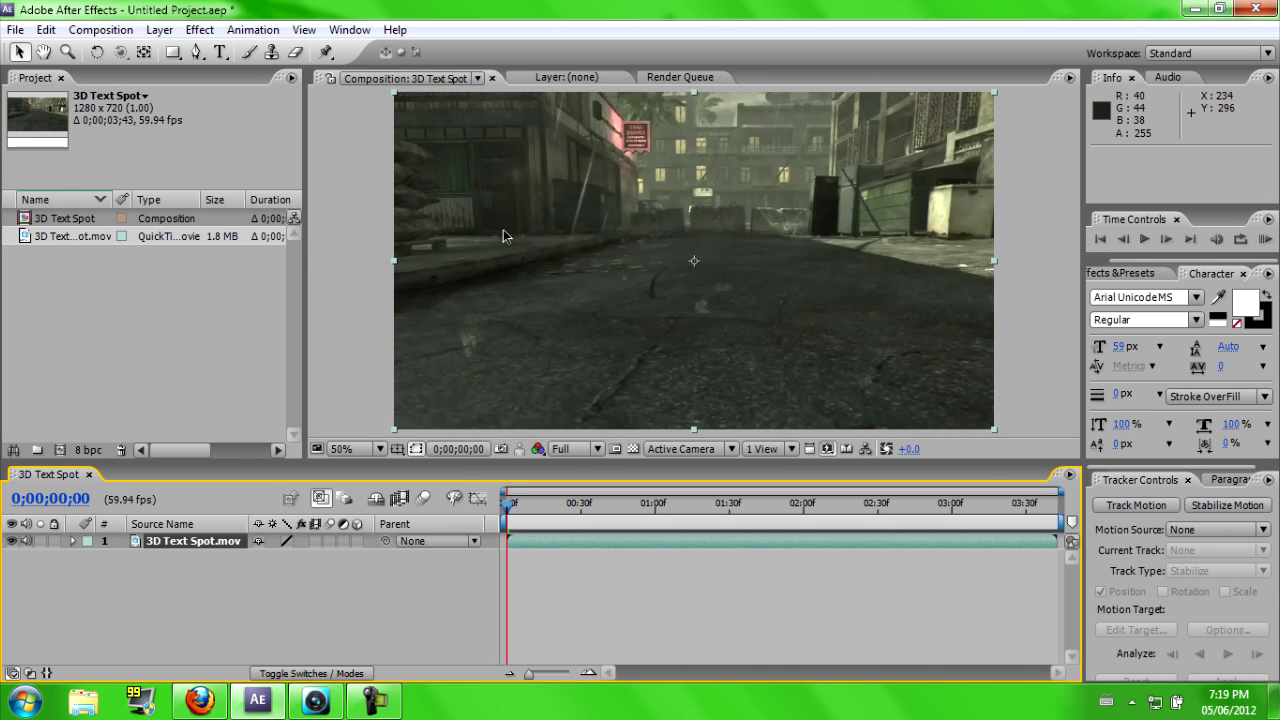
left_click_drag(503, 236, 505, 238)
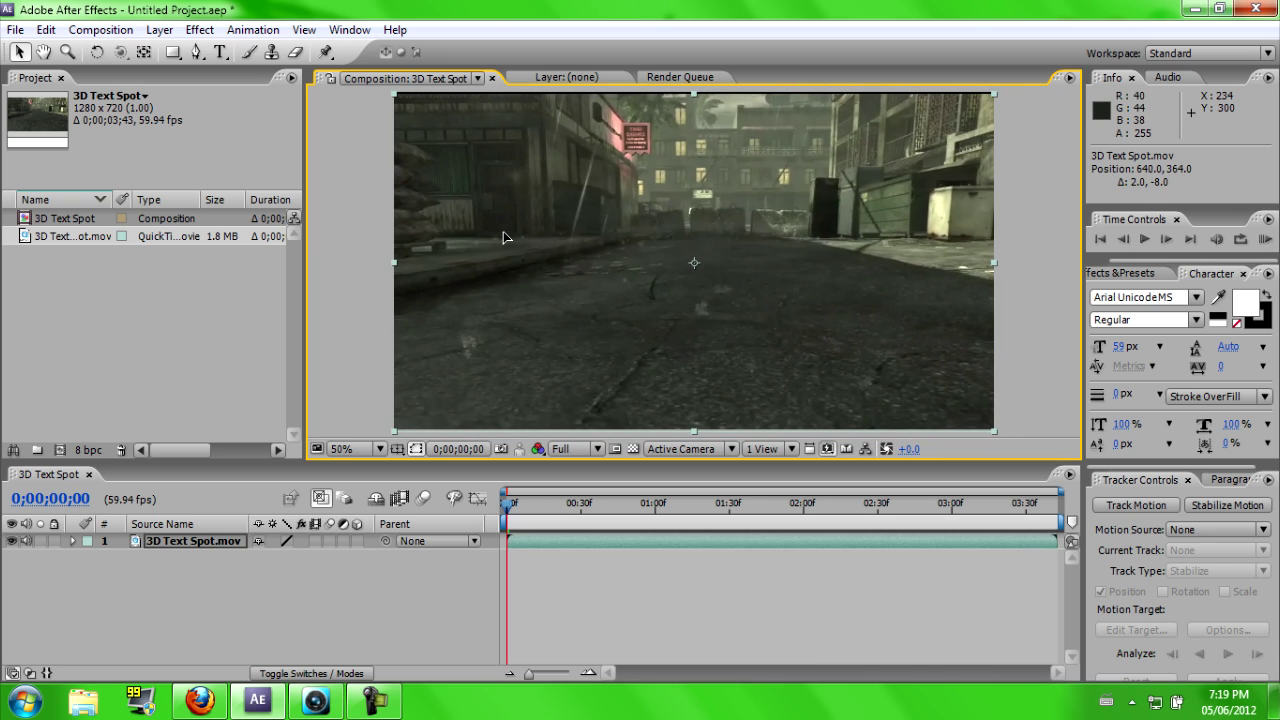
Step: Toggle the Tracker Controls panel off and back on from the Window menu
left_click(310, 30)
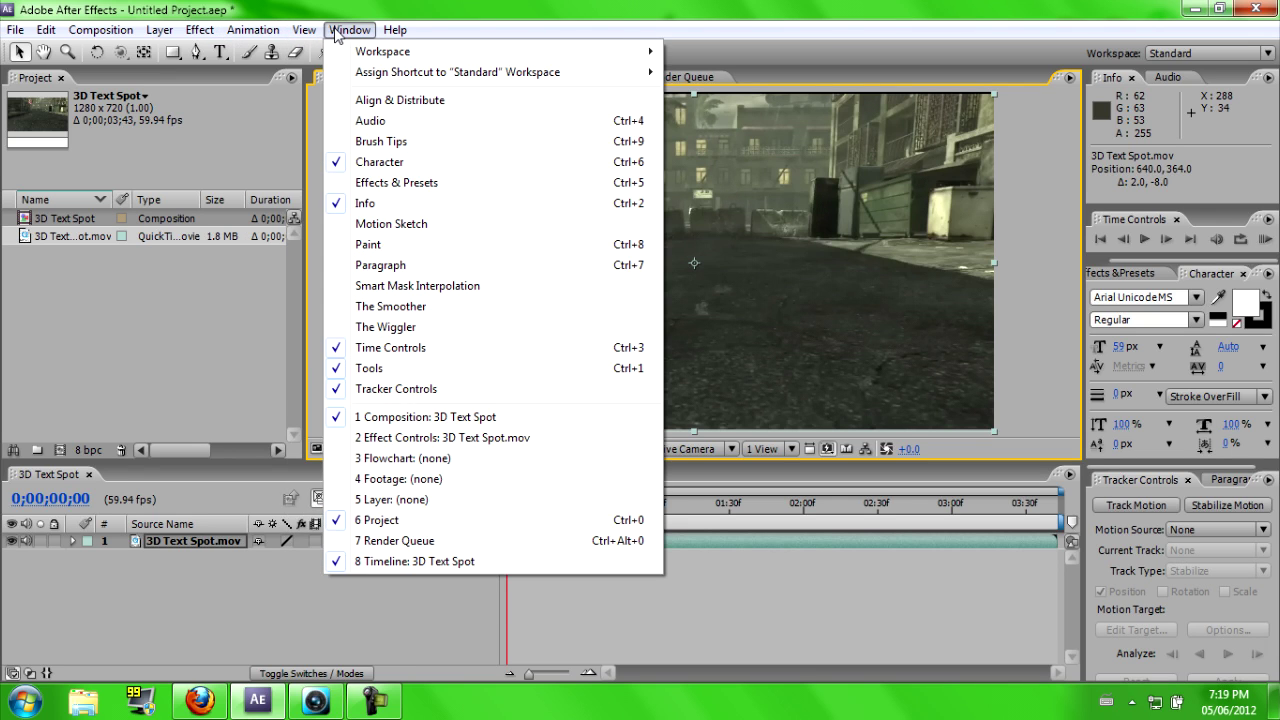
mouse_move(197, 38)
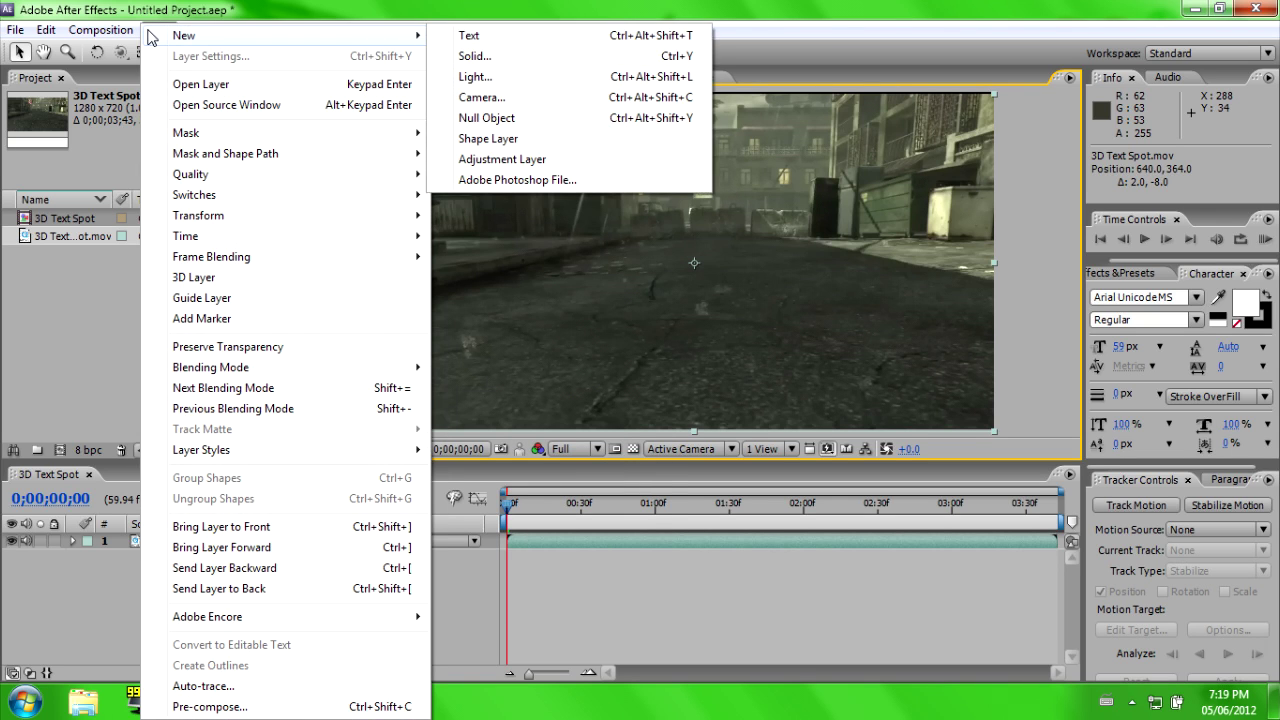
mouse_move(349, 30)
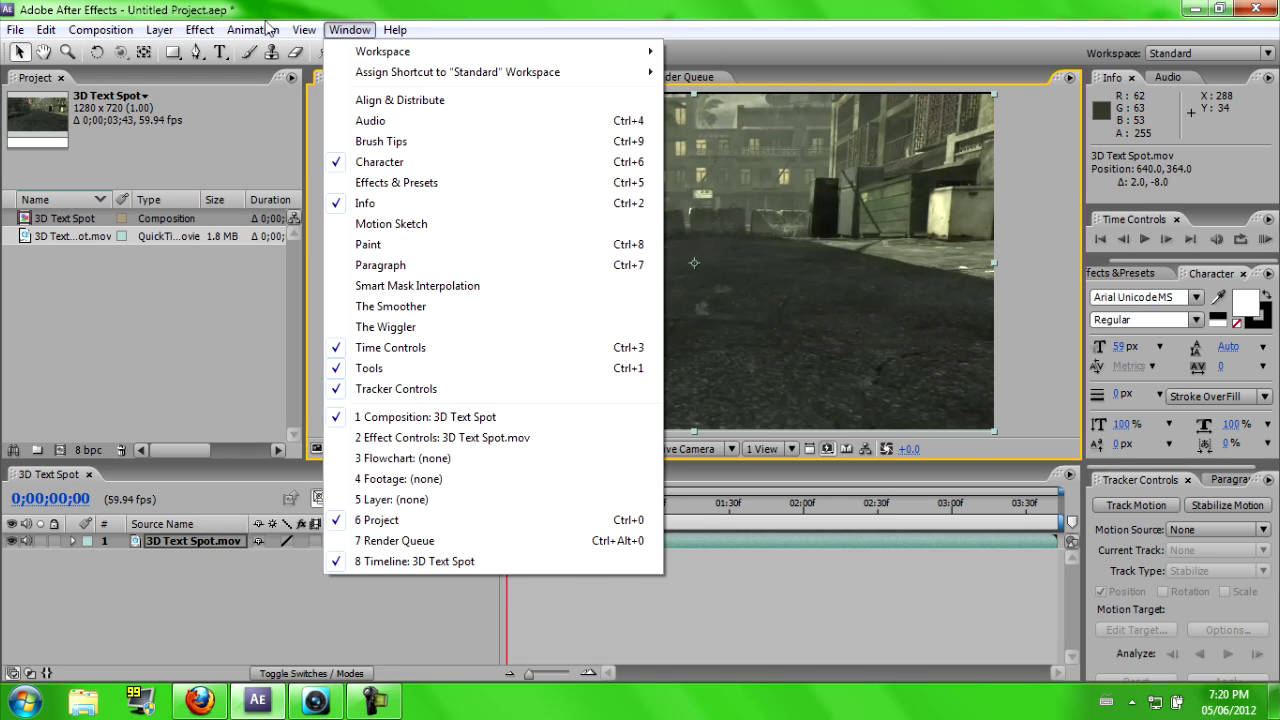
mouse_move(303, 37)
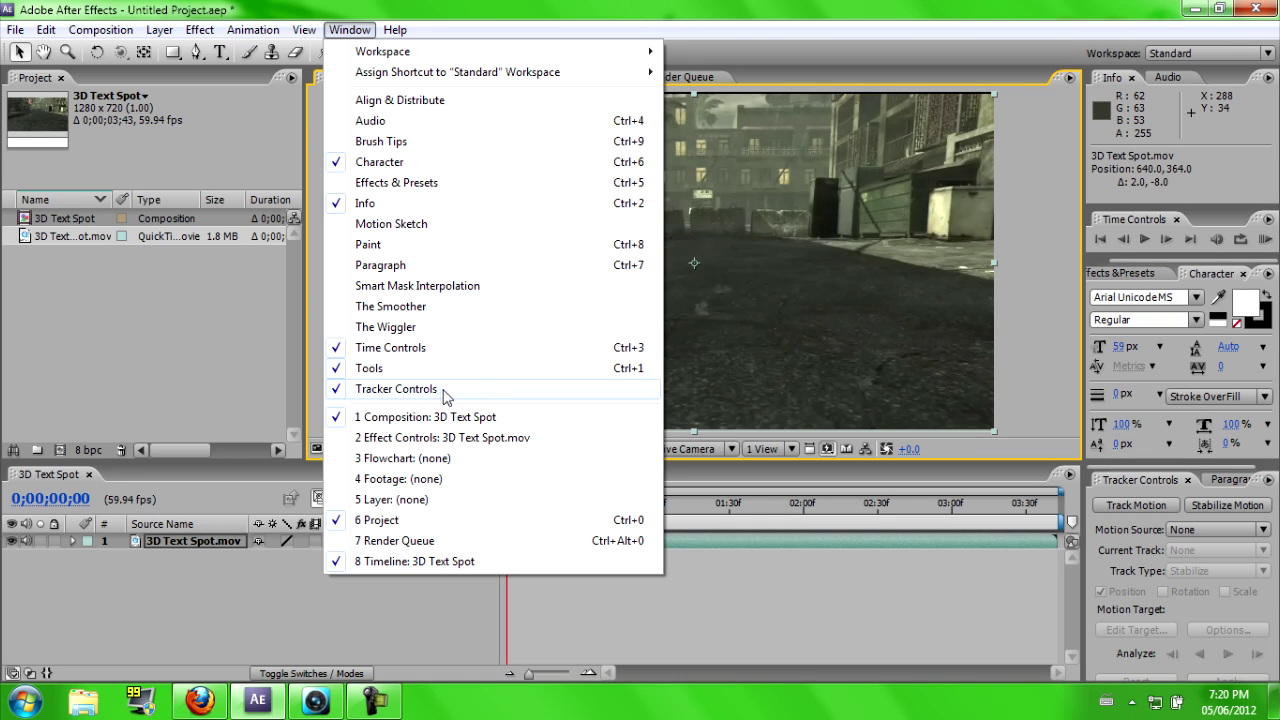
left_click(440, 390)
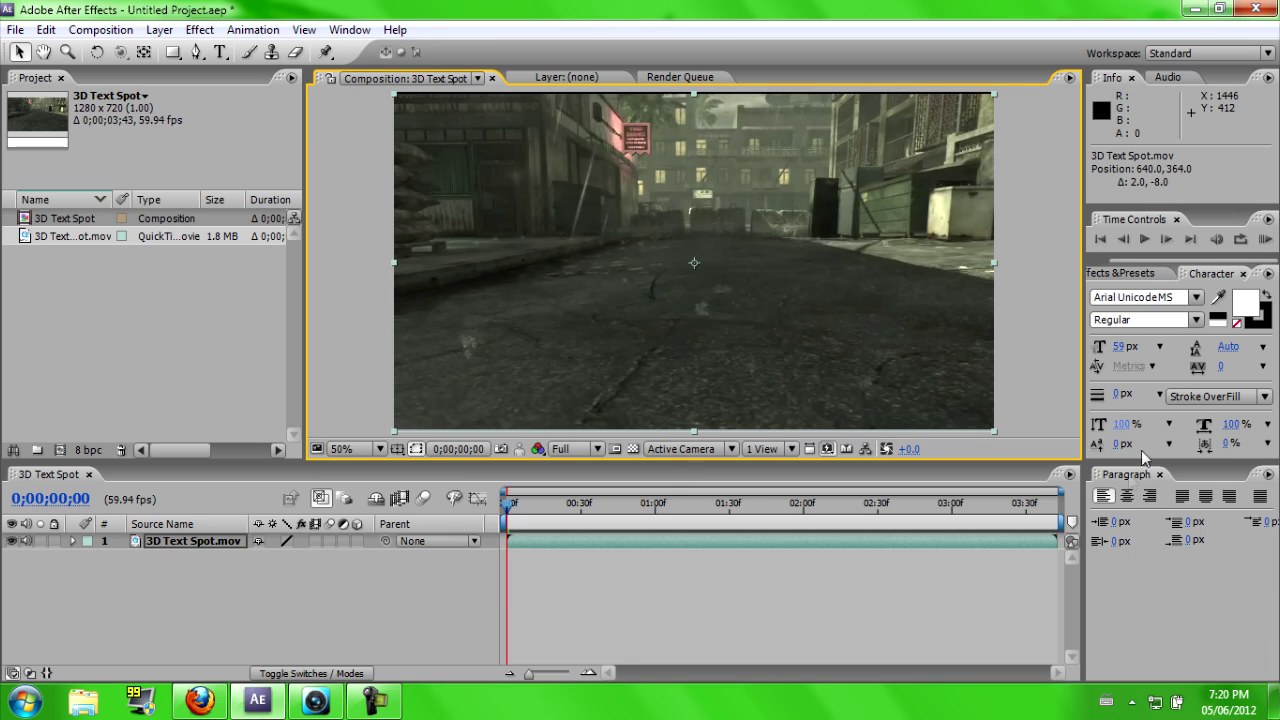
left_click(349, 30)
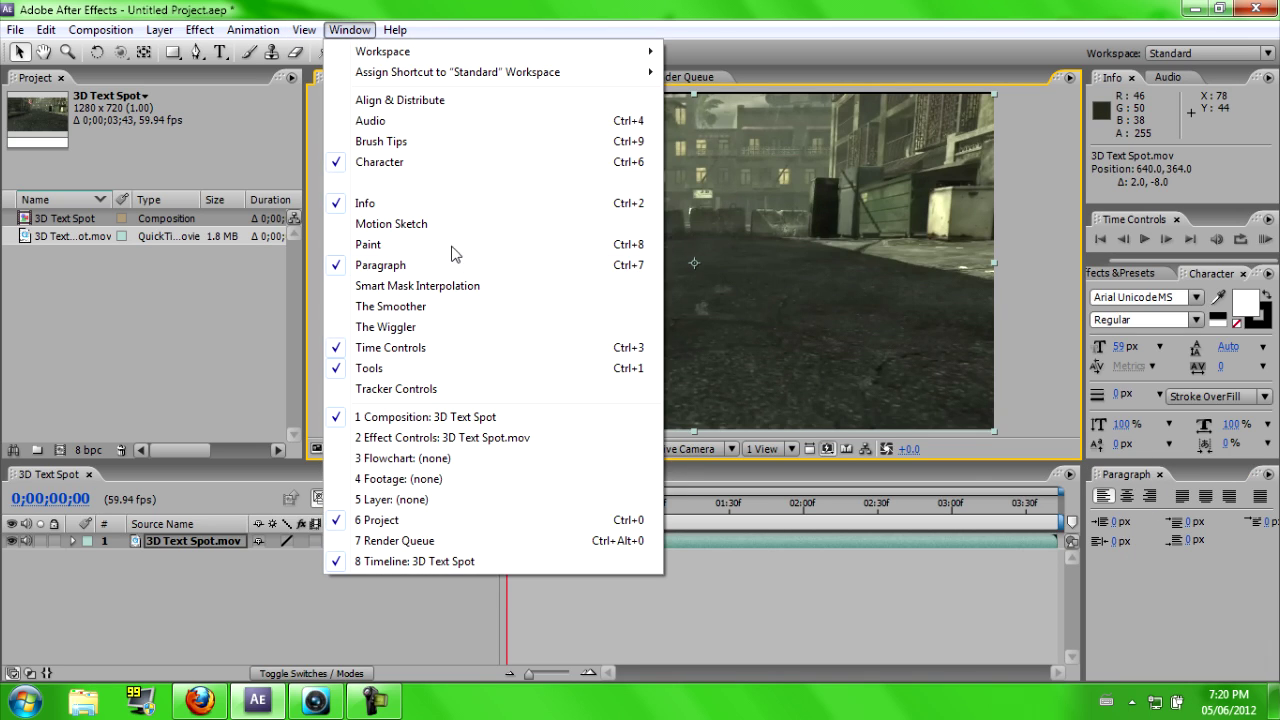
left_click(471, 391)
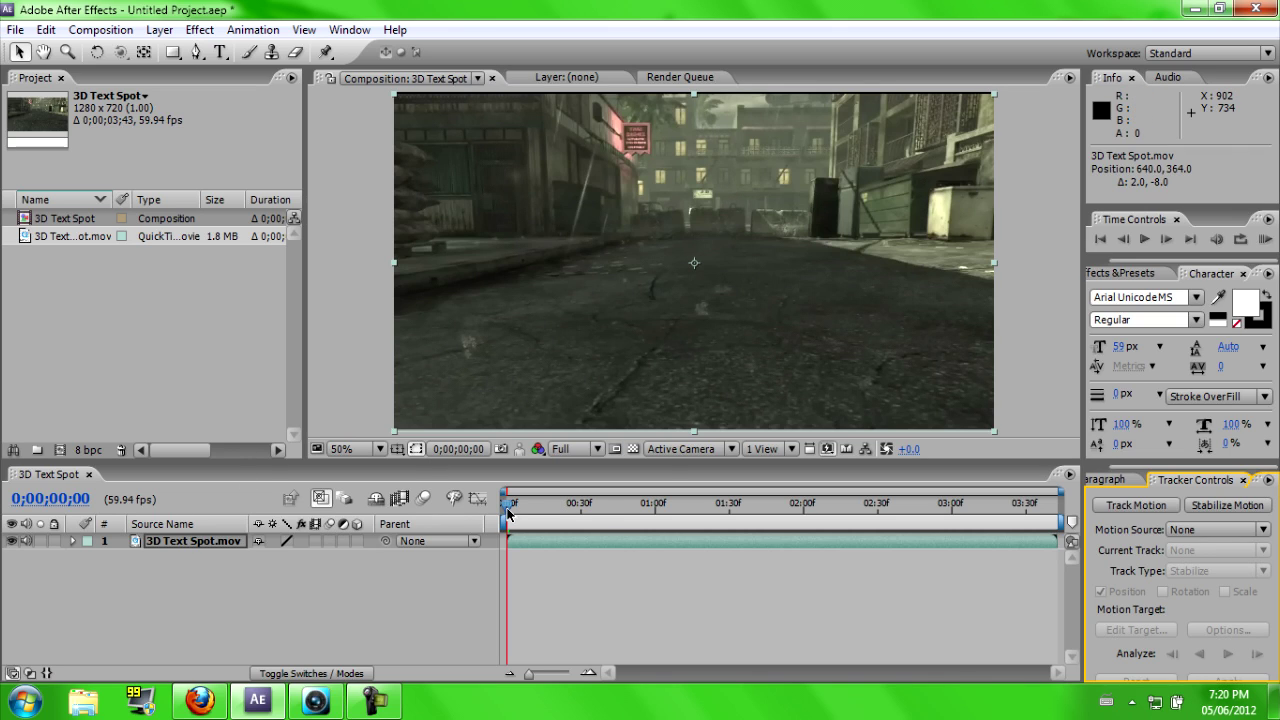
Step: Preview the clip, park the playhead at 0;00;01;48, and close Vegas Movie Studio without saving
key("space")
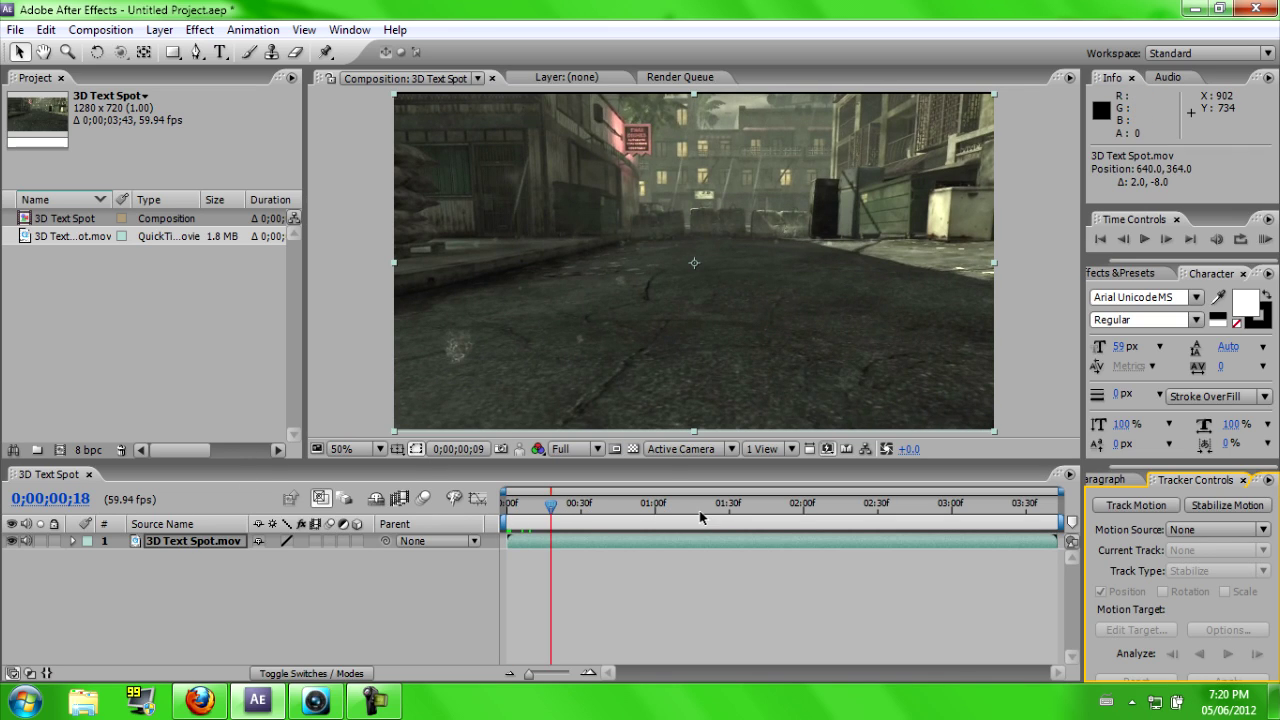
left_click(774, 510)
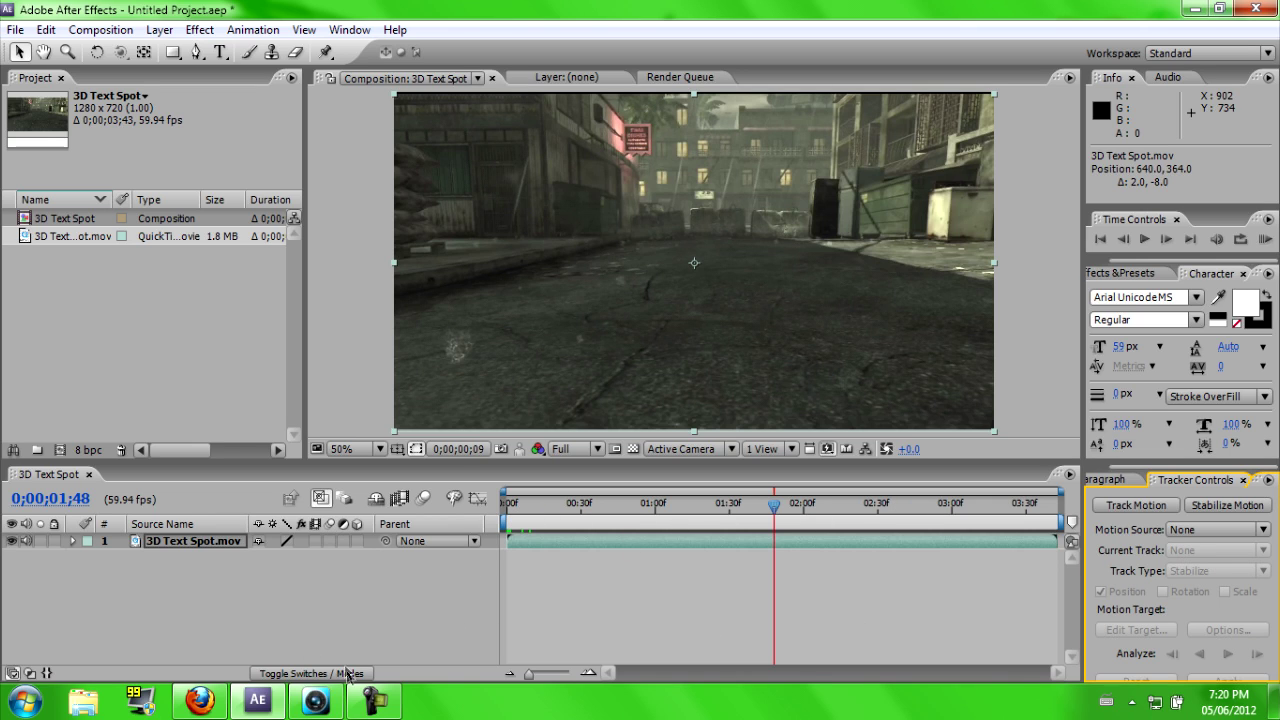
right_click(374, 700)
left_click(288, 652)
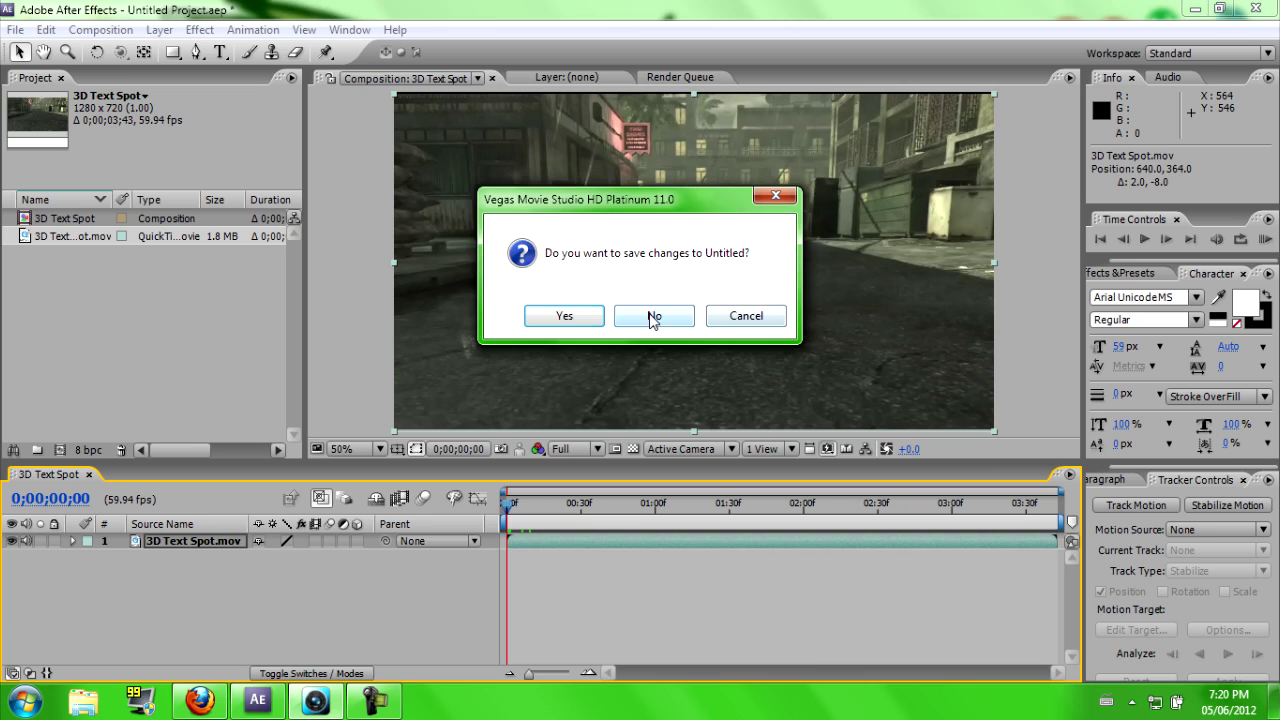
left_click(653, 317)
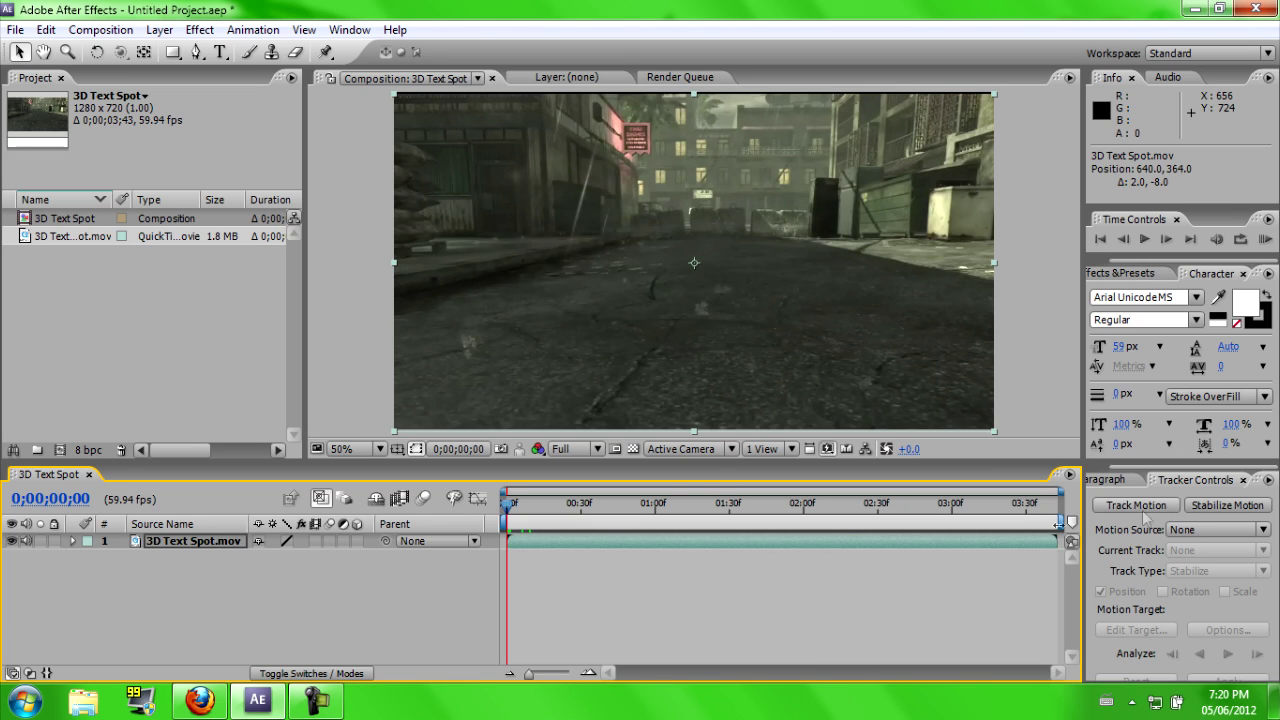
Step: Track a point on the road forward, stopping at 0;00;01;02, then create a second tracker
left_click(1156, 510)
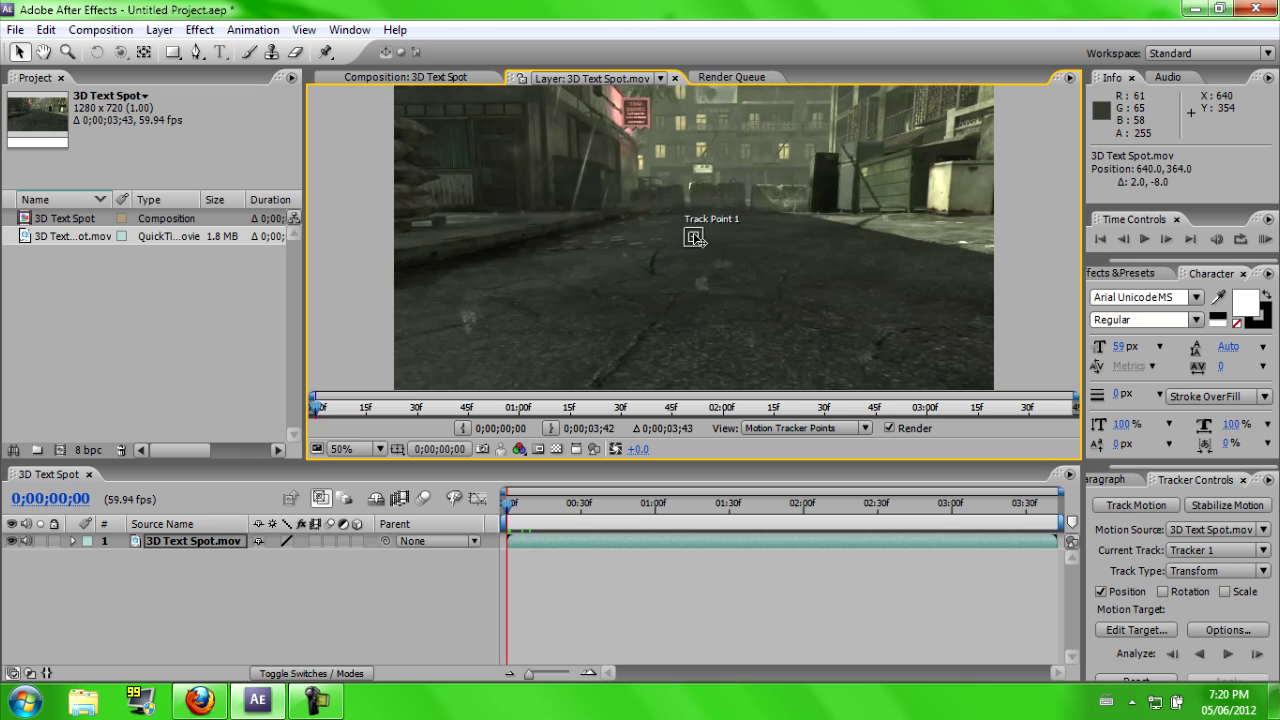
left_click_drag(694, 237, 732, 279)
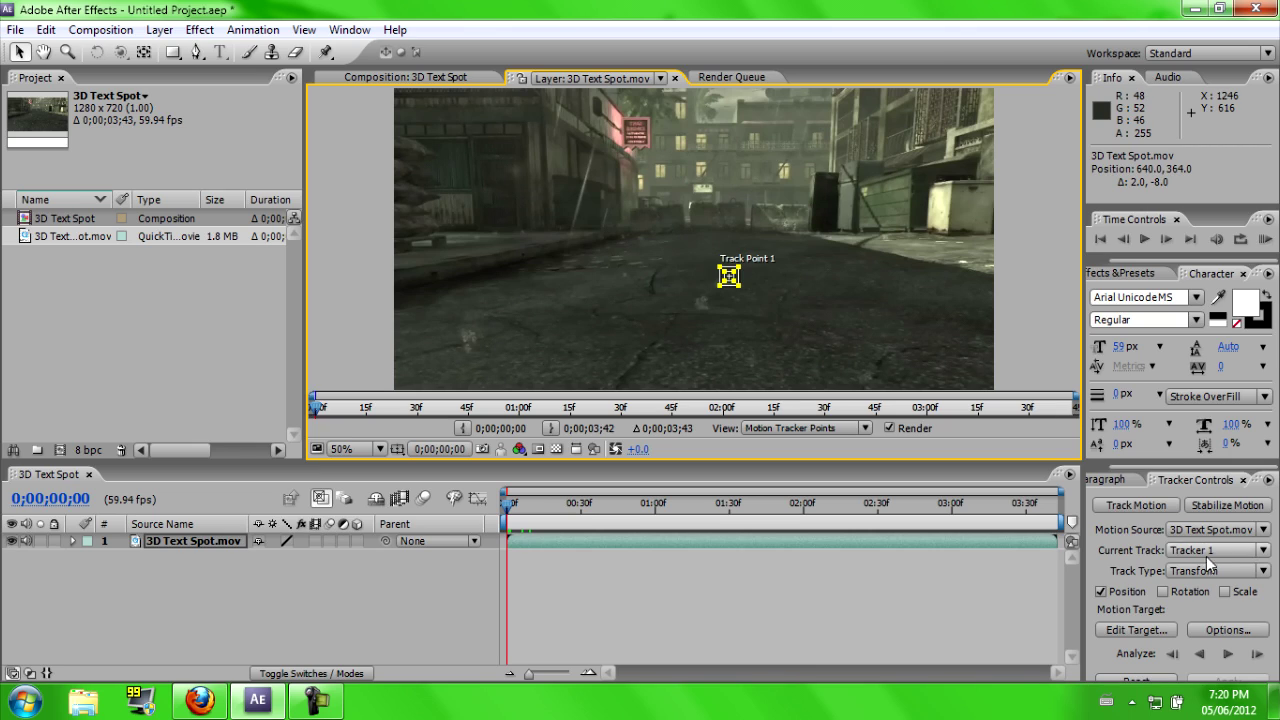
left_click(1227, 653)
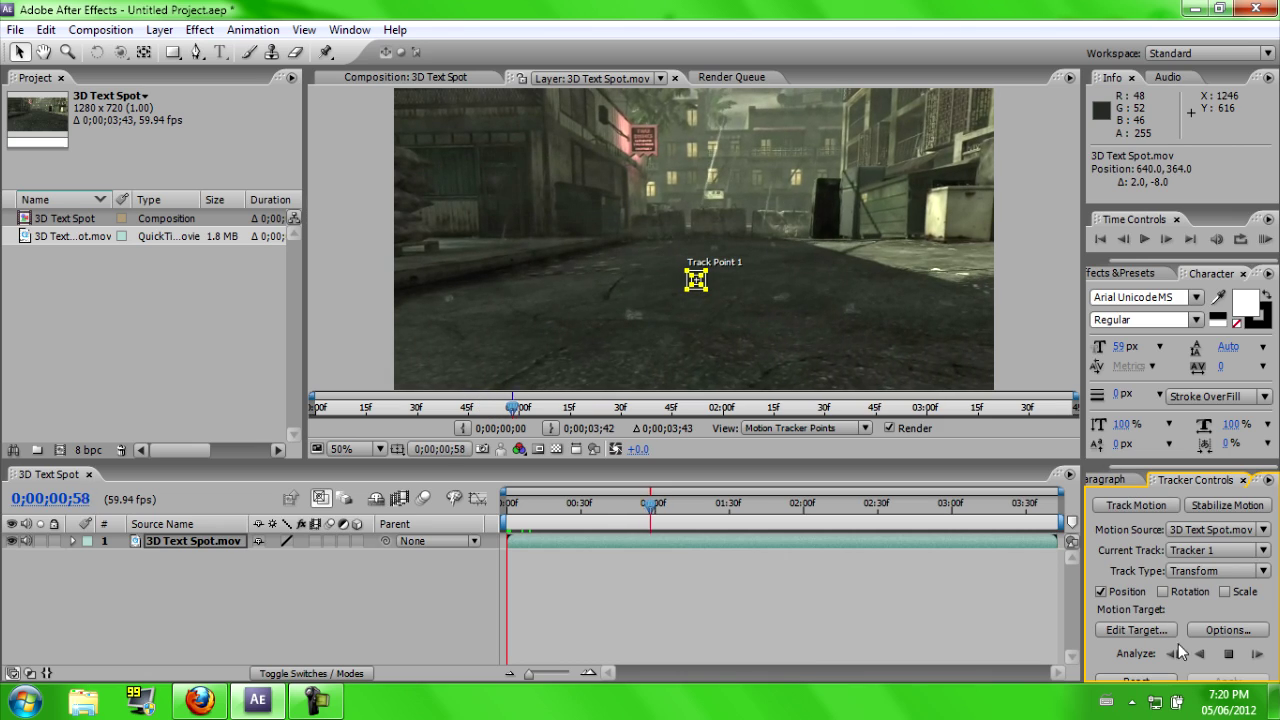
left_click(1228, 653)
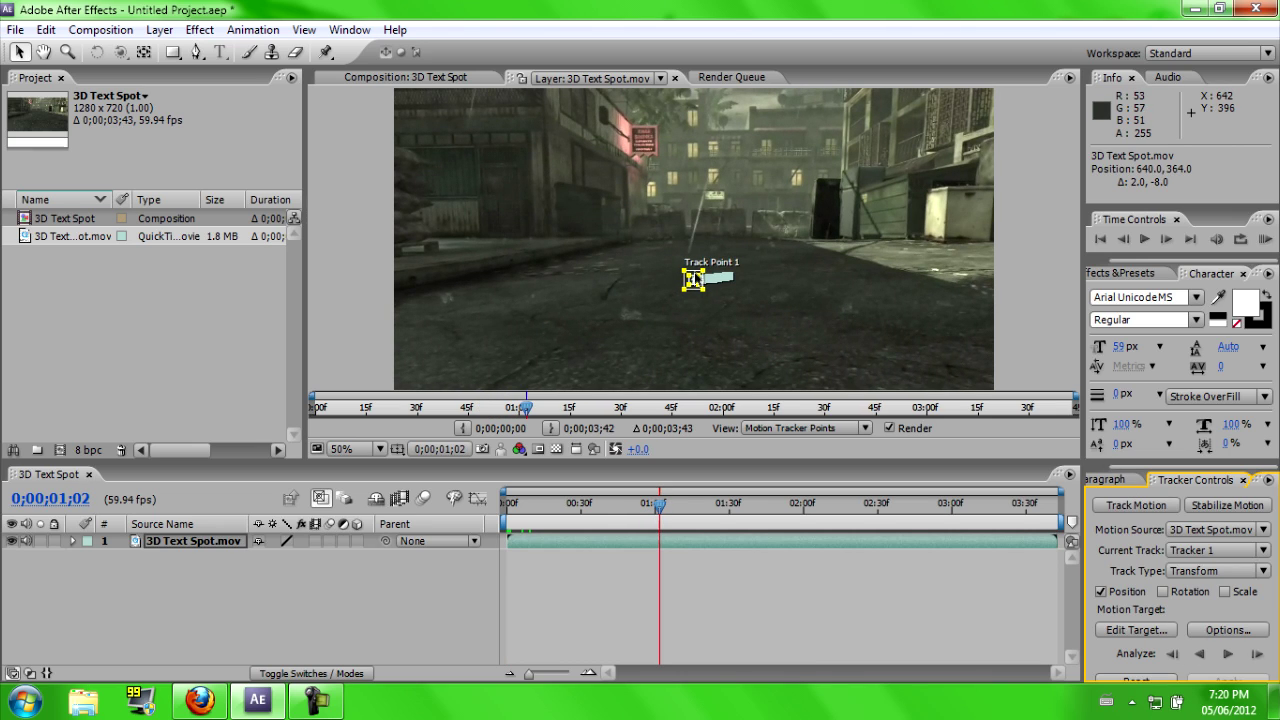
left_click(692, 279)
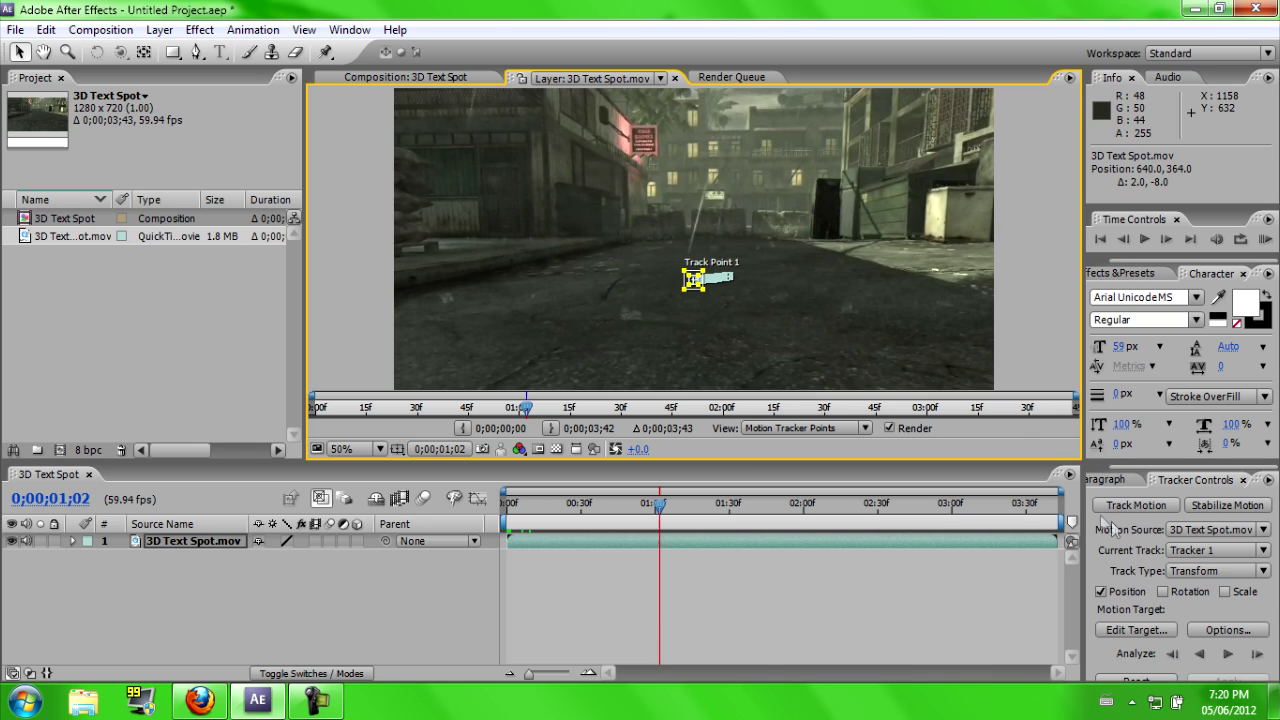
left_click(1136, 505)
Step: Move the second tracker's point lower on the road and analyse it forward
left_click(672, 212)
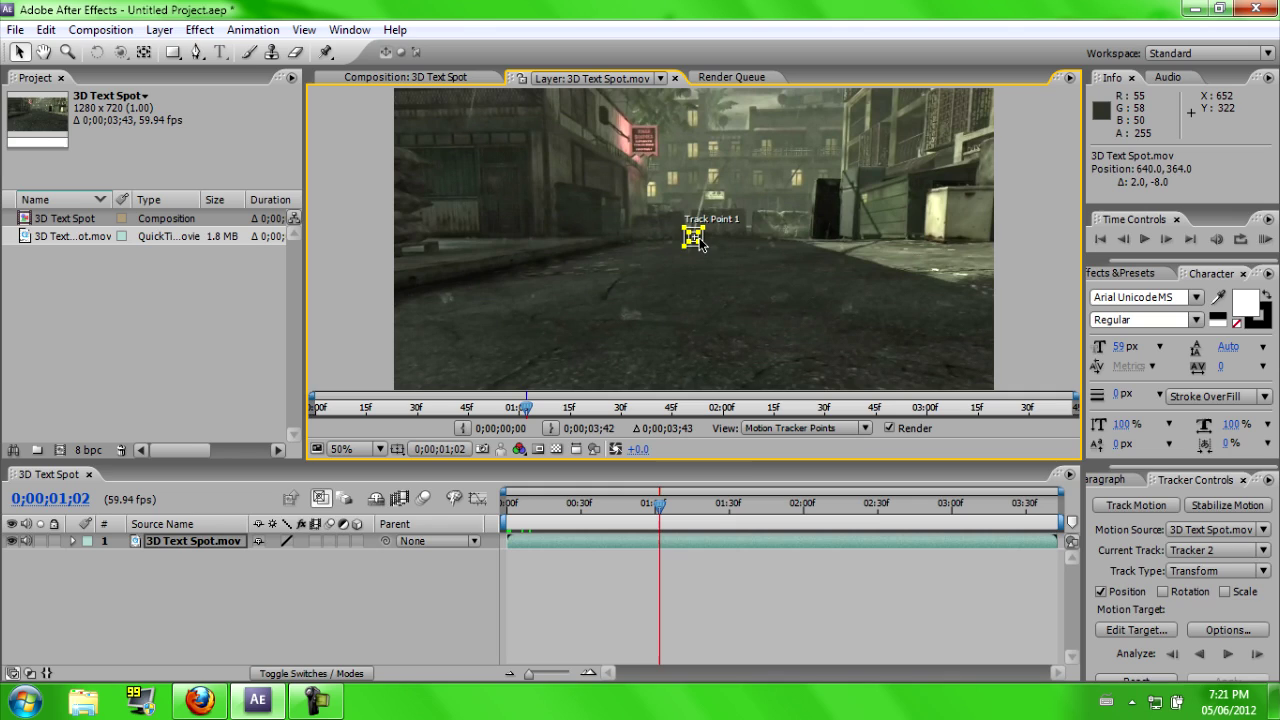
left_click_drag(705, 244, 706, 288)
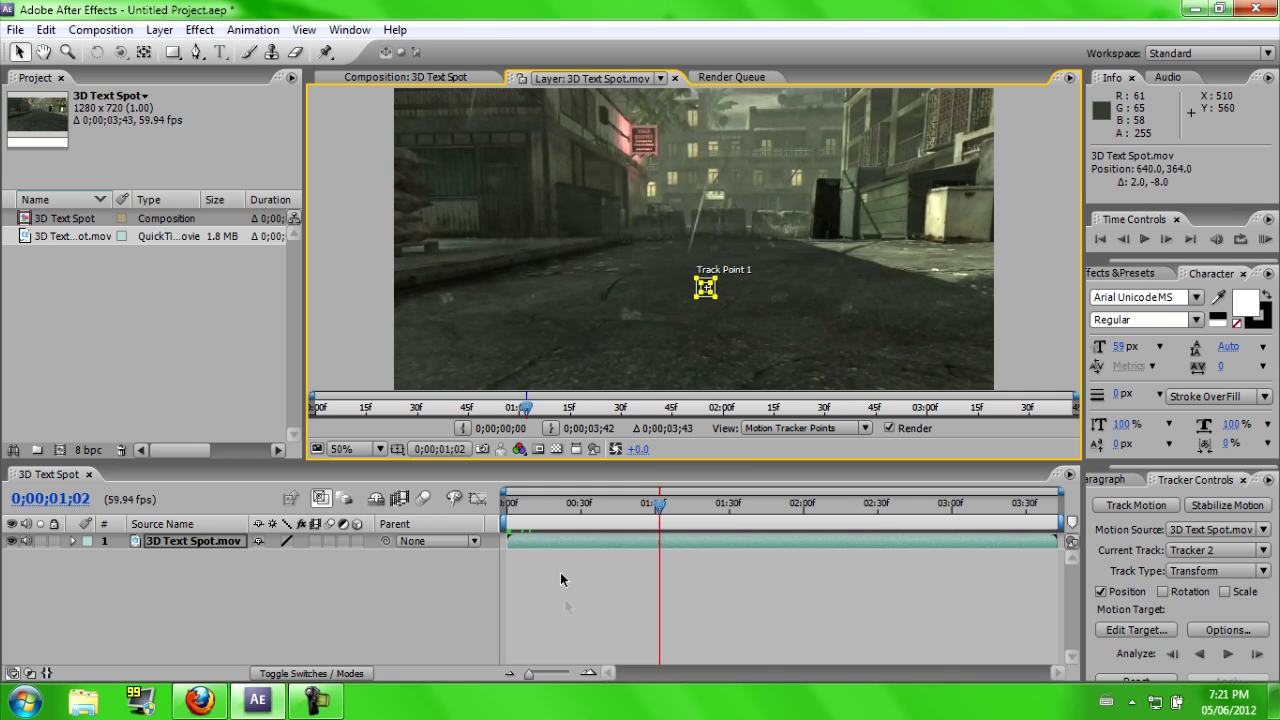
left_click(1226, 656)
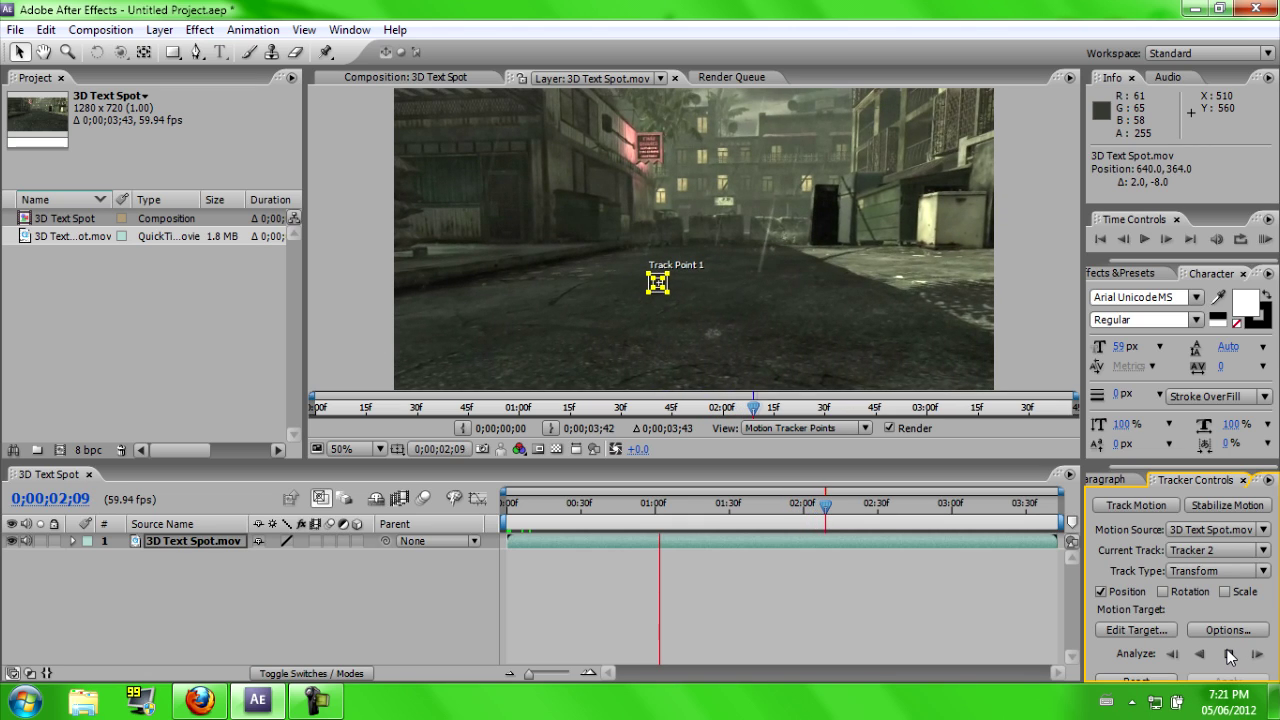
left_click(1230, 656)
Step: Track a third point on the right side of the street, then return to 0;00;00;00
left_click(1156, 507)
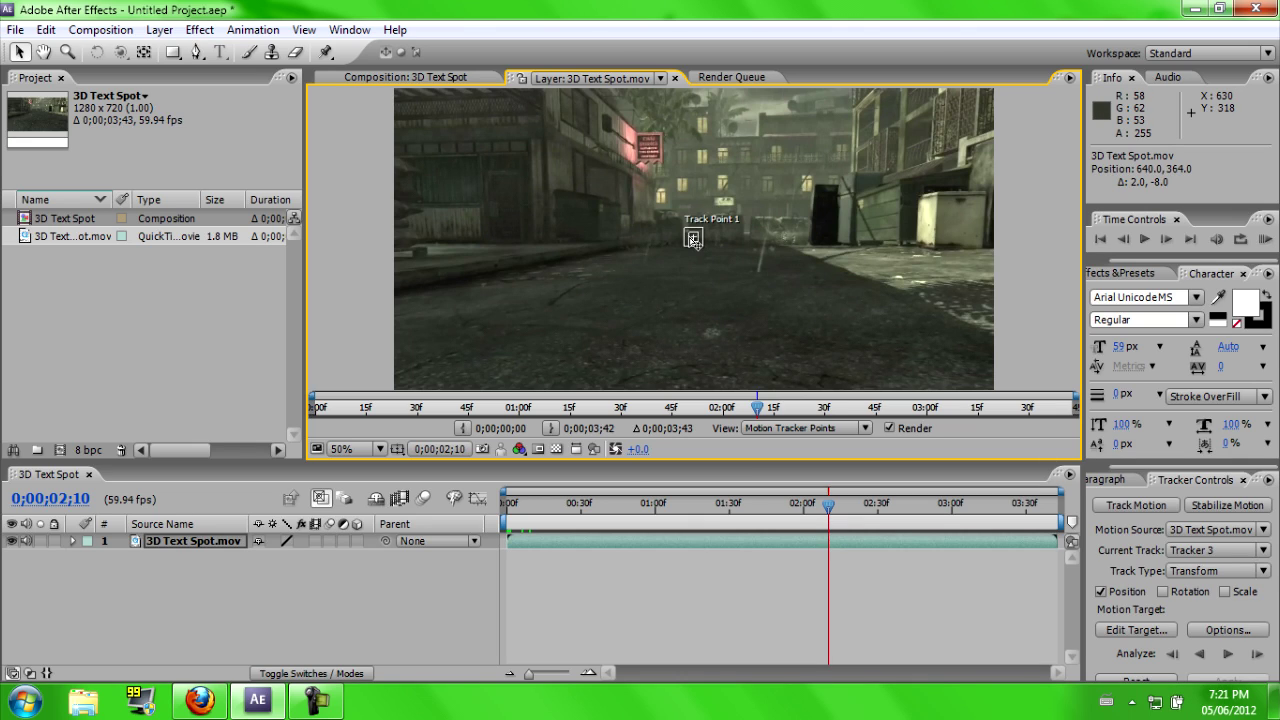
left_click_drag(693, 240, 895, 280)
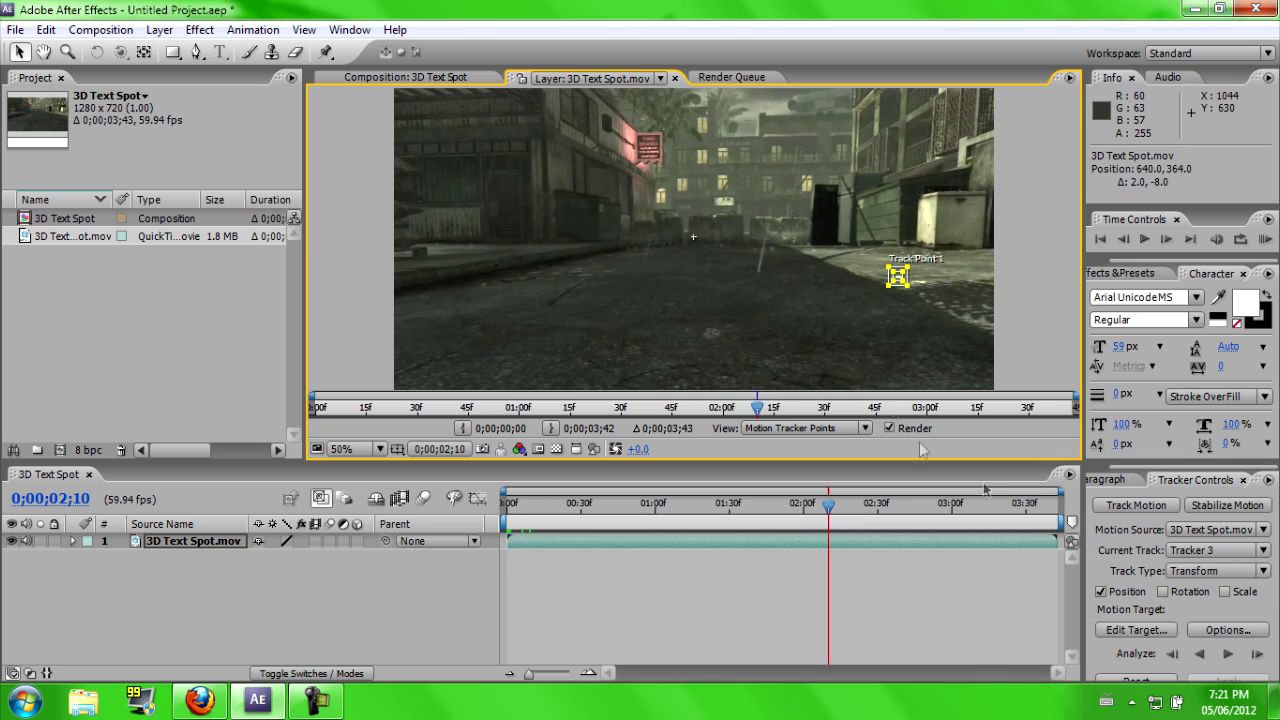
left_click(1225, 654)
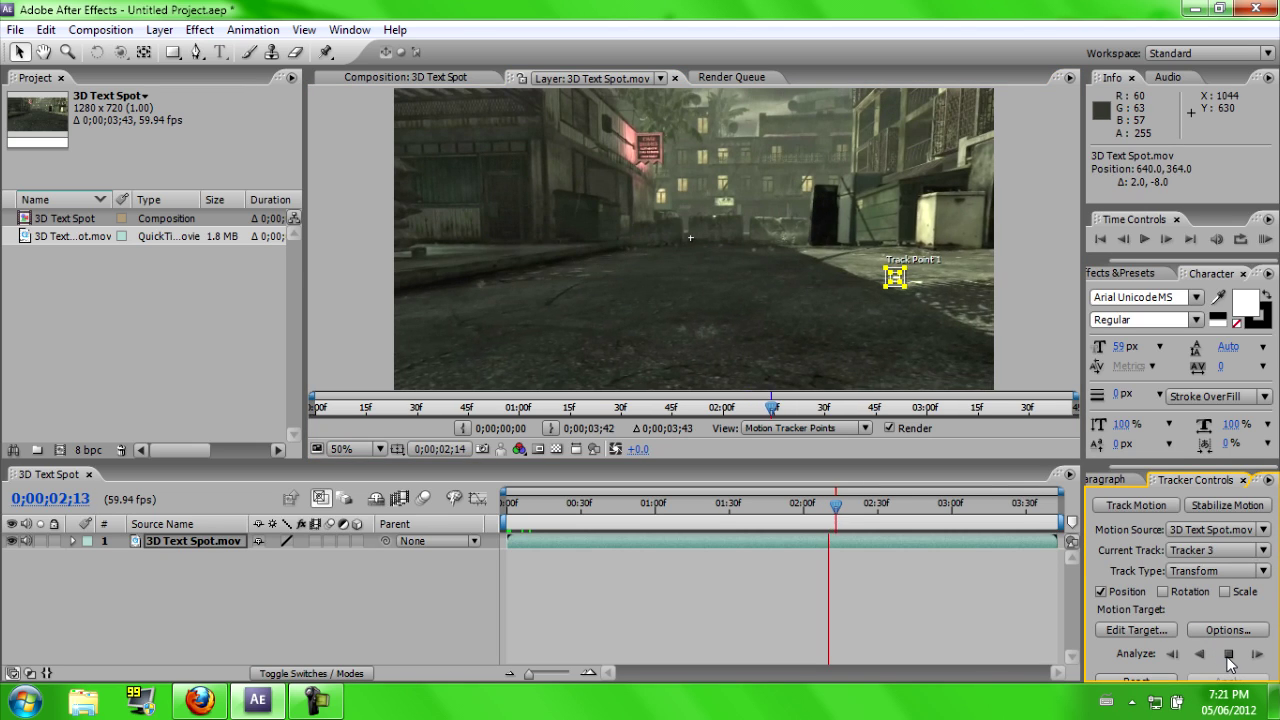
left_click_drag(851, 505, 507, 505)
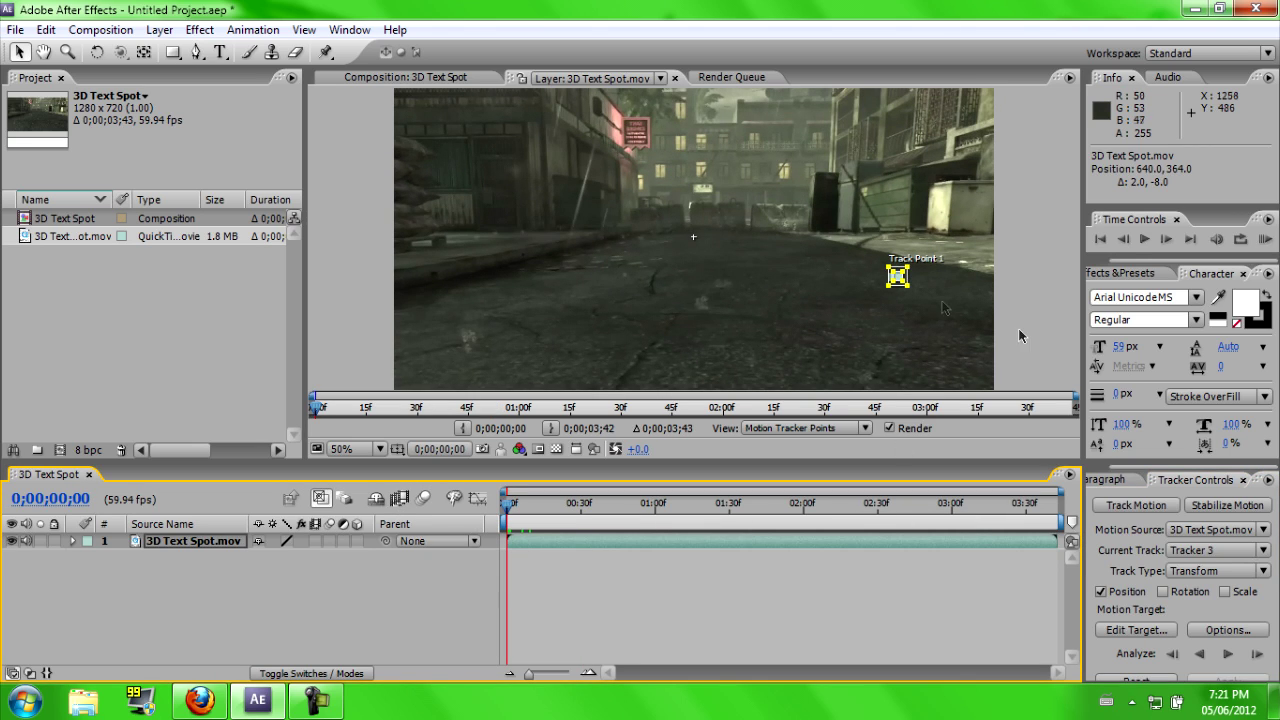
Step: Create Tracker 4 on the crate by the right building and analyse it forward to 0;00;03;42
left_click(1132, 506)
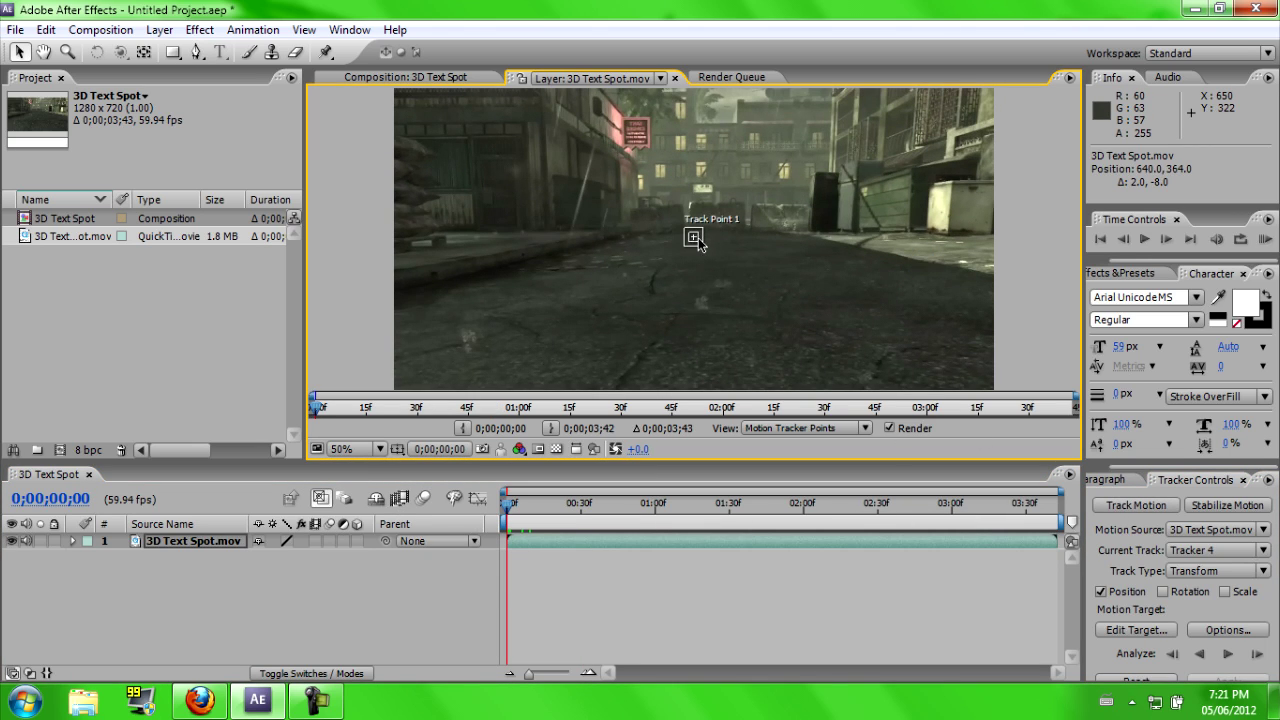
left_click_drag(705, 241, 974, 266)
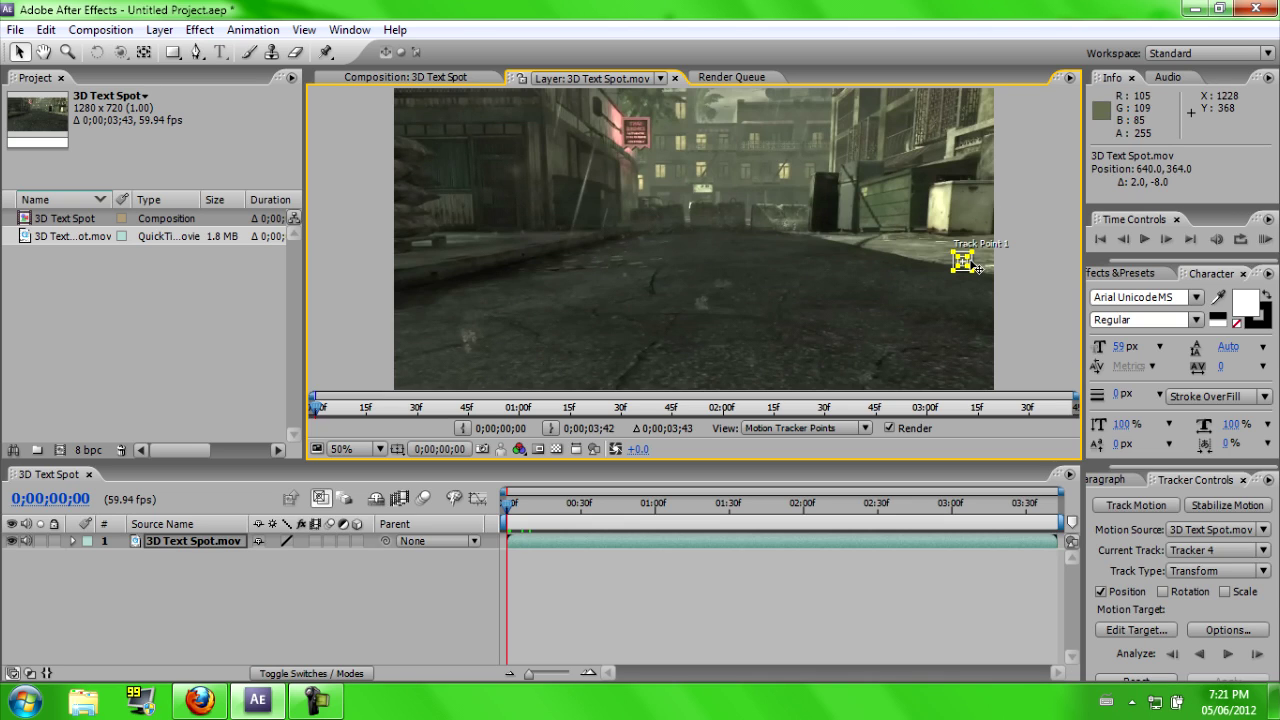
left_click(1231, 653)
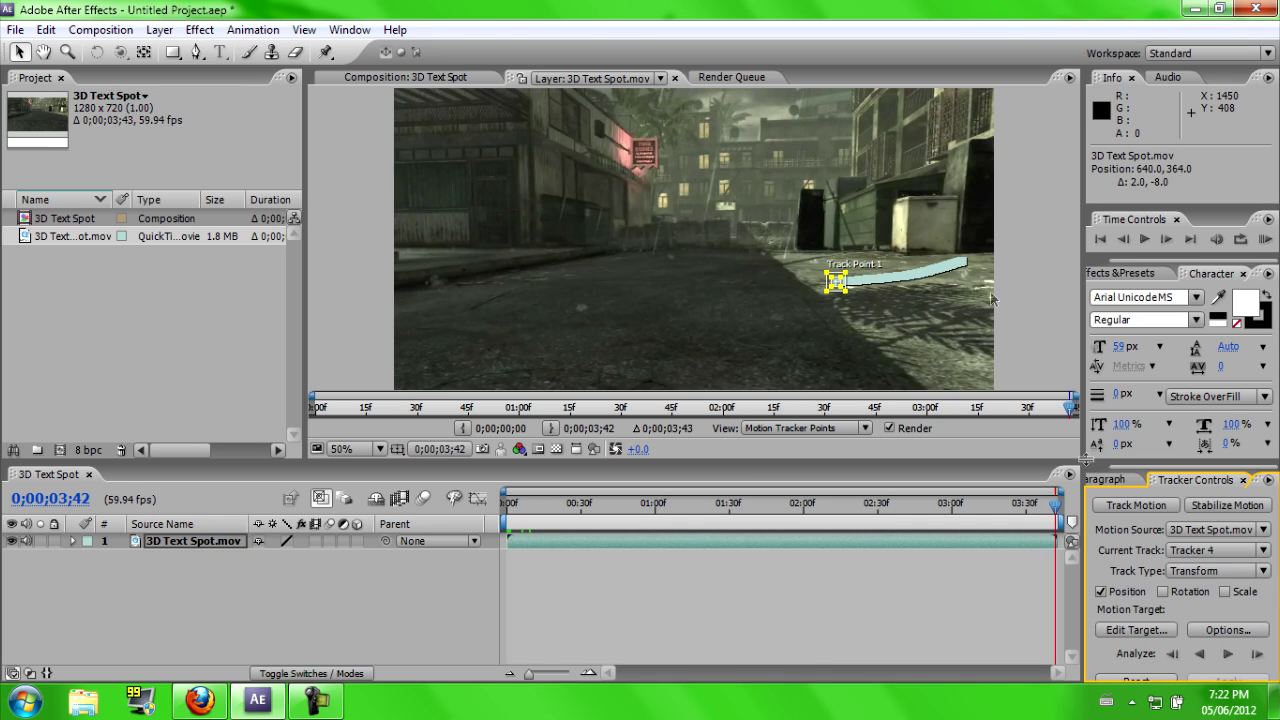
left_click(157, 30)
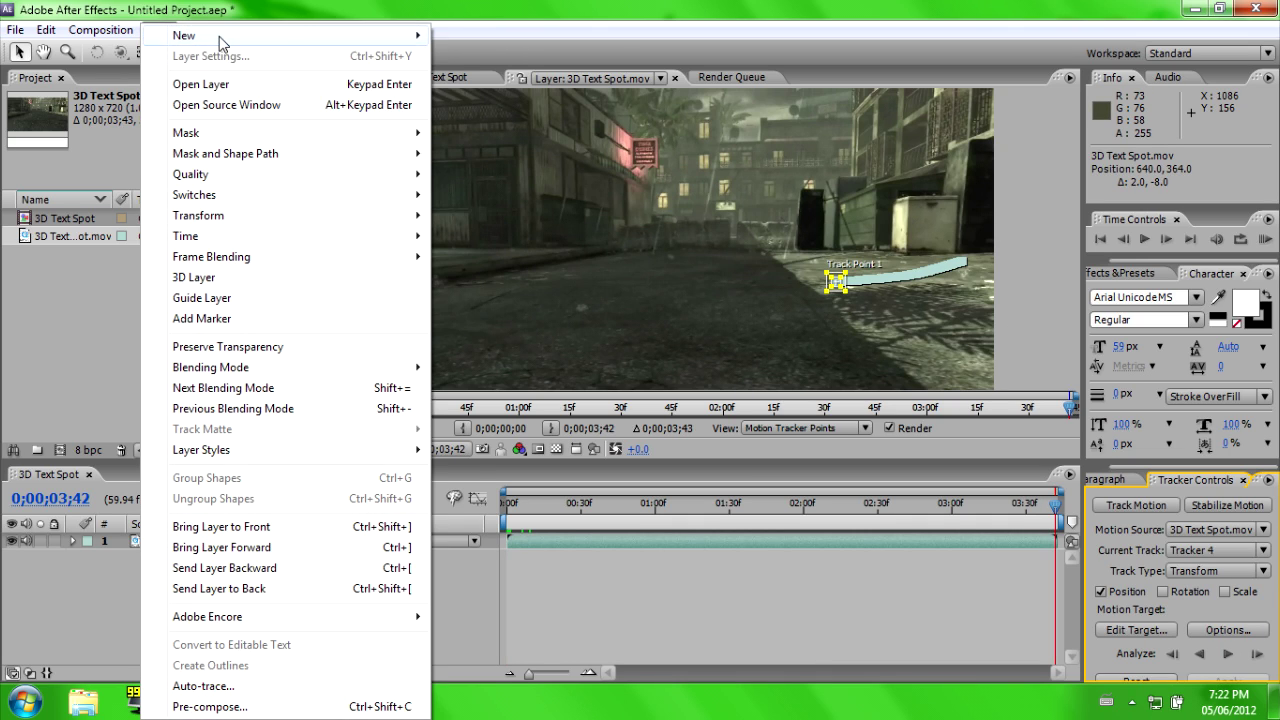
Step: Add a Null 1 null object layer to the composition
mouse_move(395, 30)
mouse_move(158, 30)
mouse_move(205, 36)
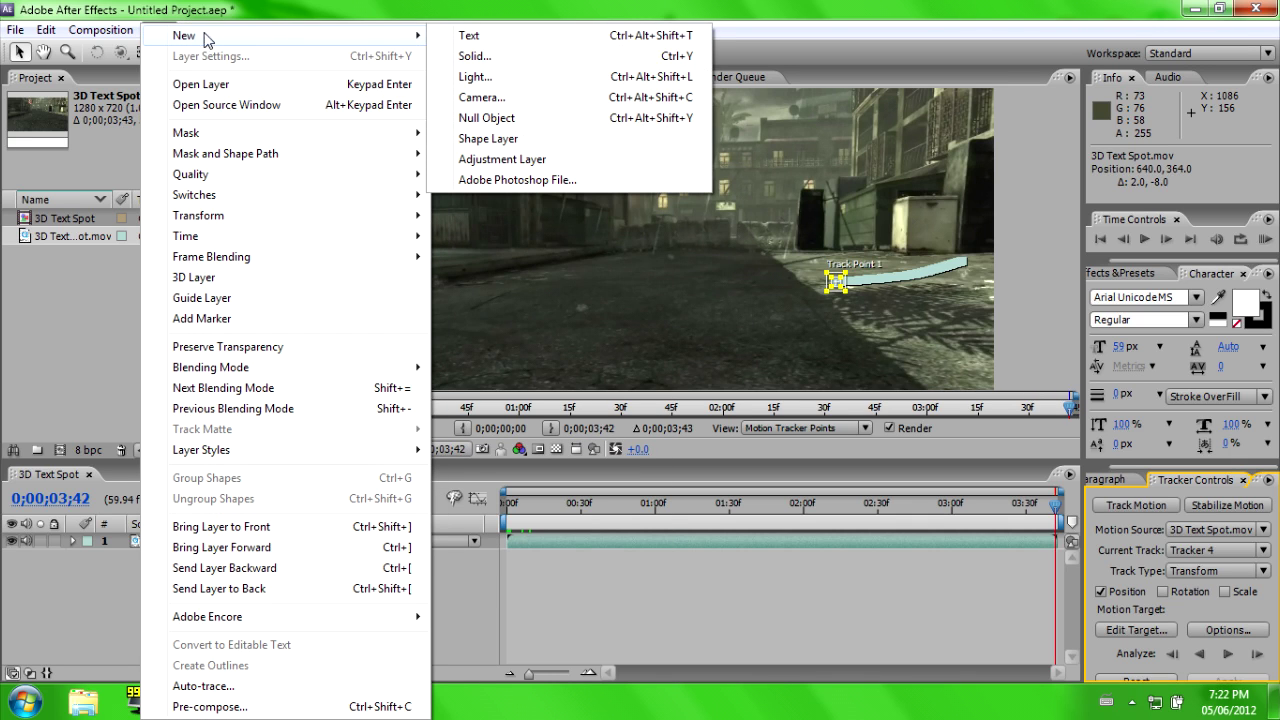
left_click(487, 118)
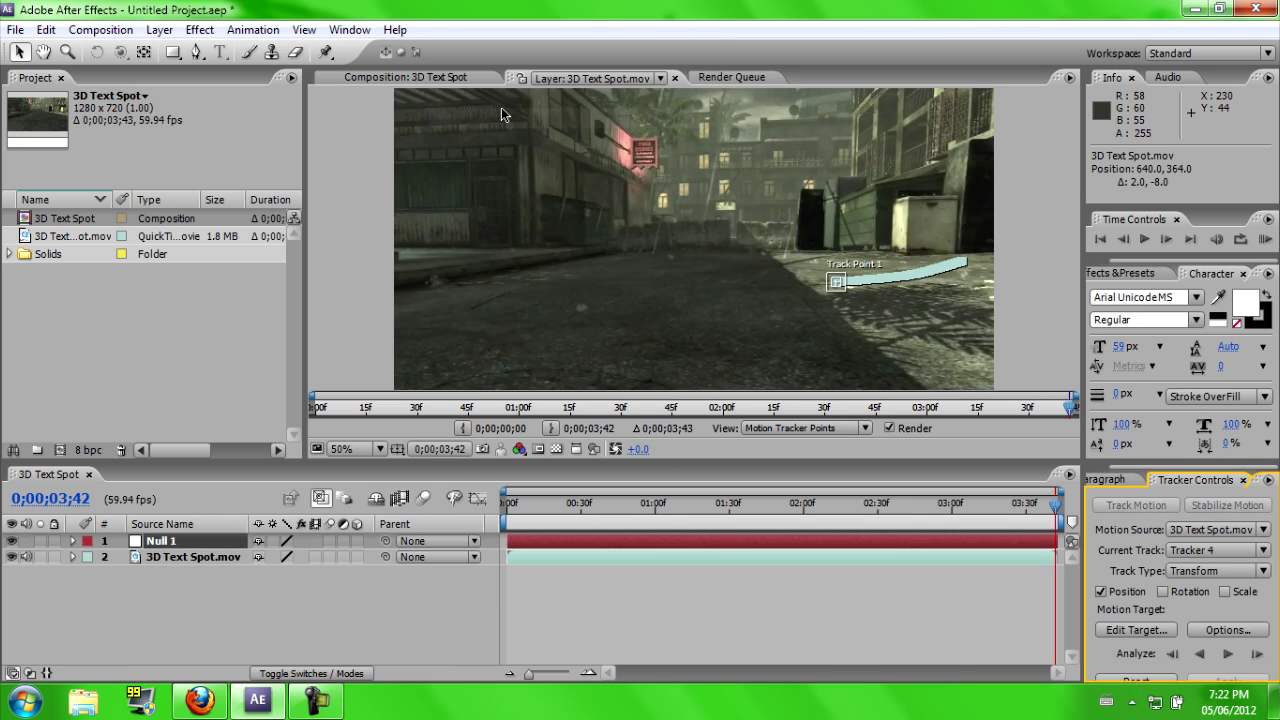
Step: Set Null 1 as the motion target and apply Tracker 4 in X and Y
left_click(1153, 632)
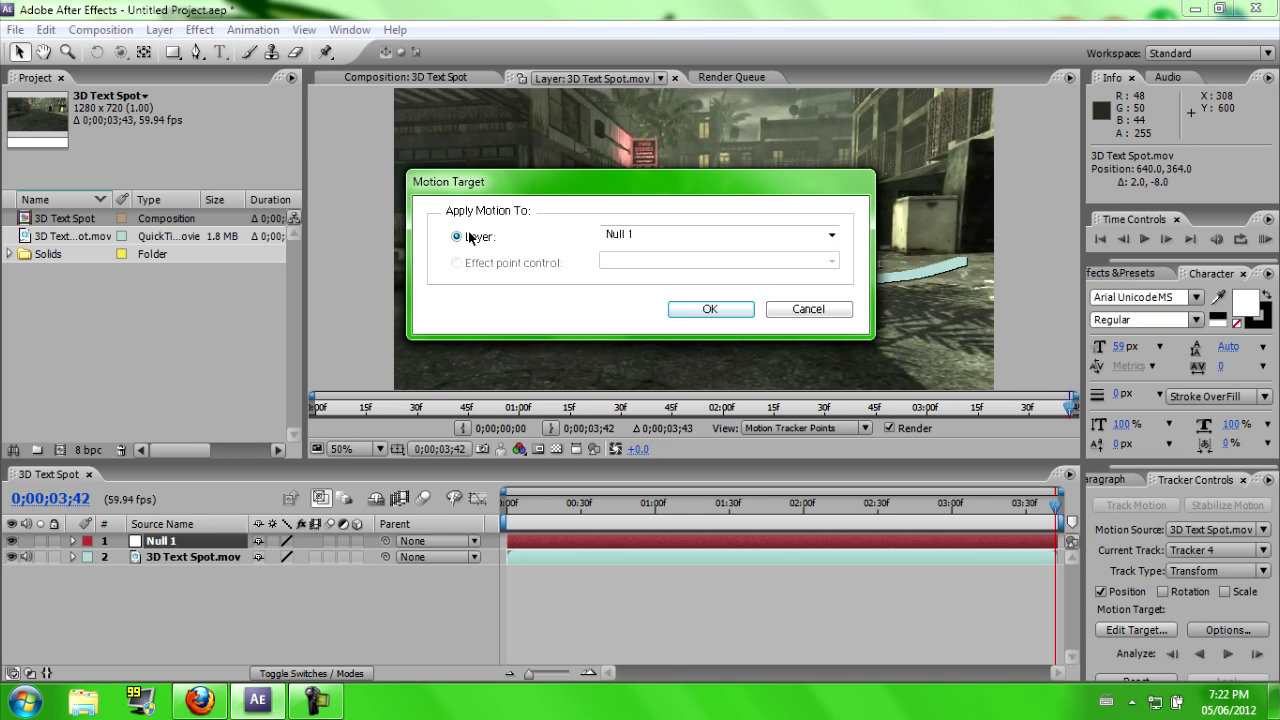
left_click(723, 237)
left_click(709, 312)
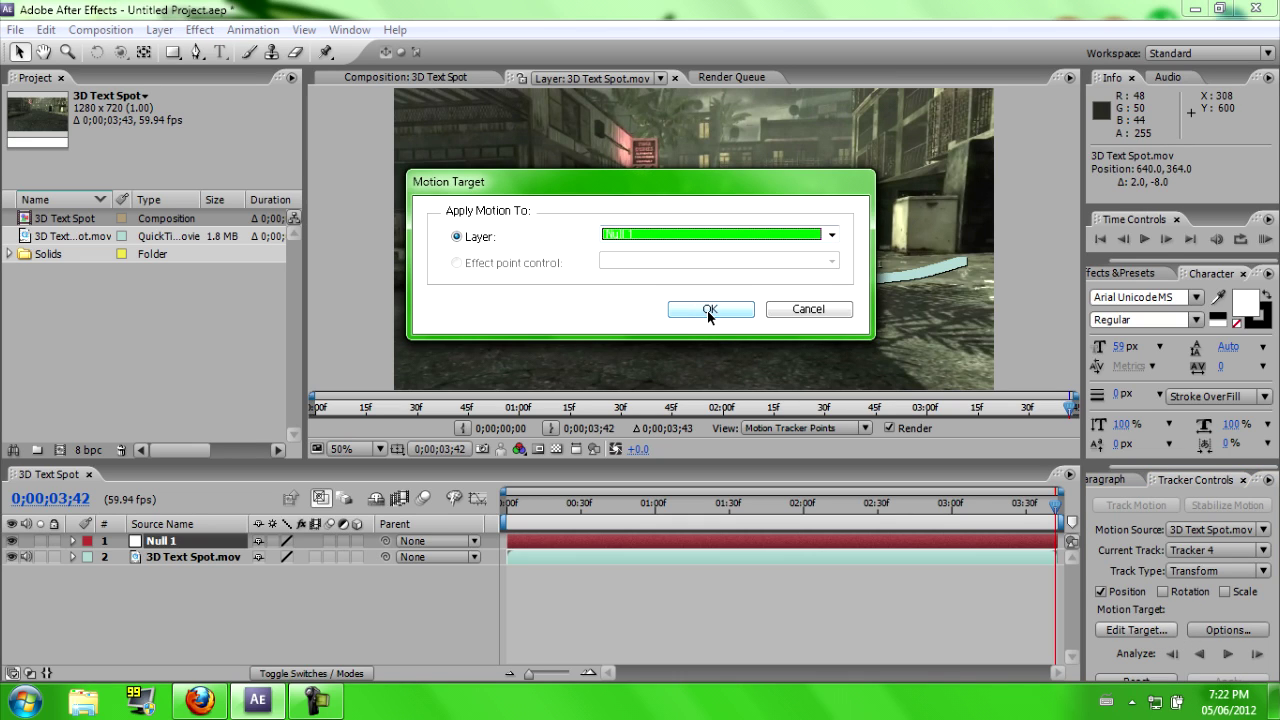
left_click(708, 311)
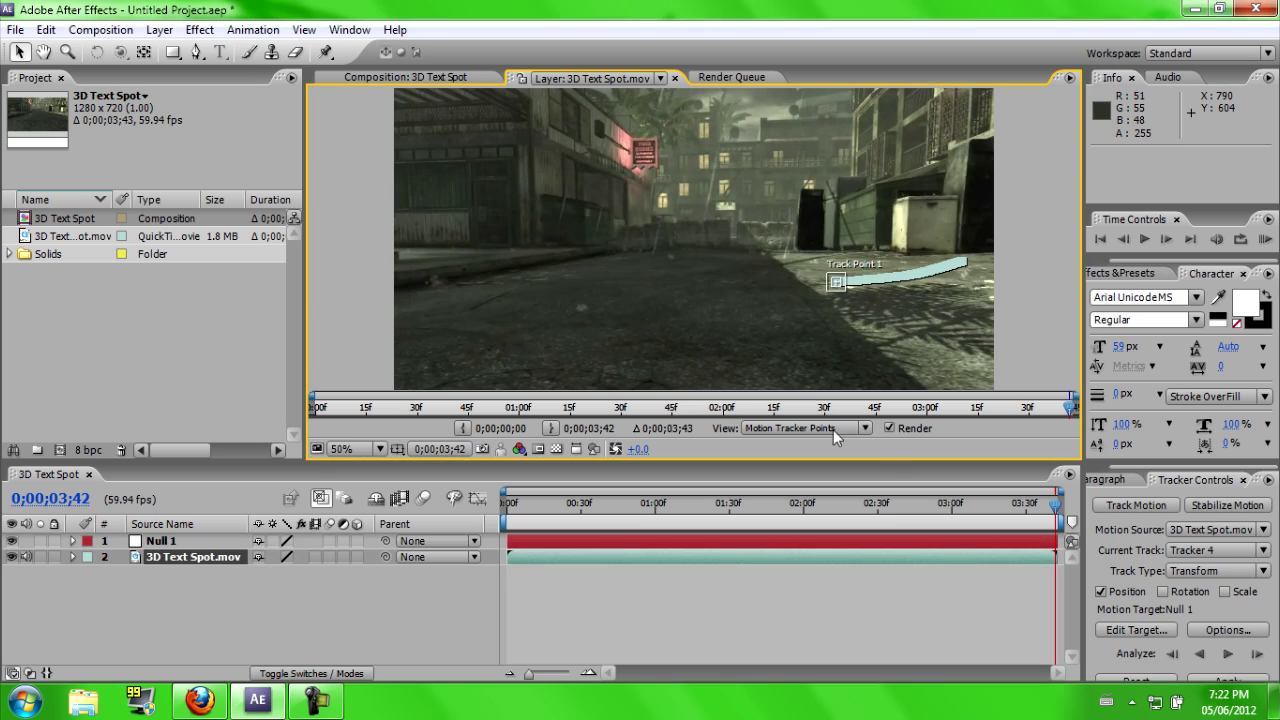
left_click(1228, 681)
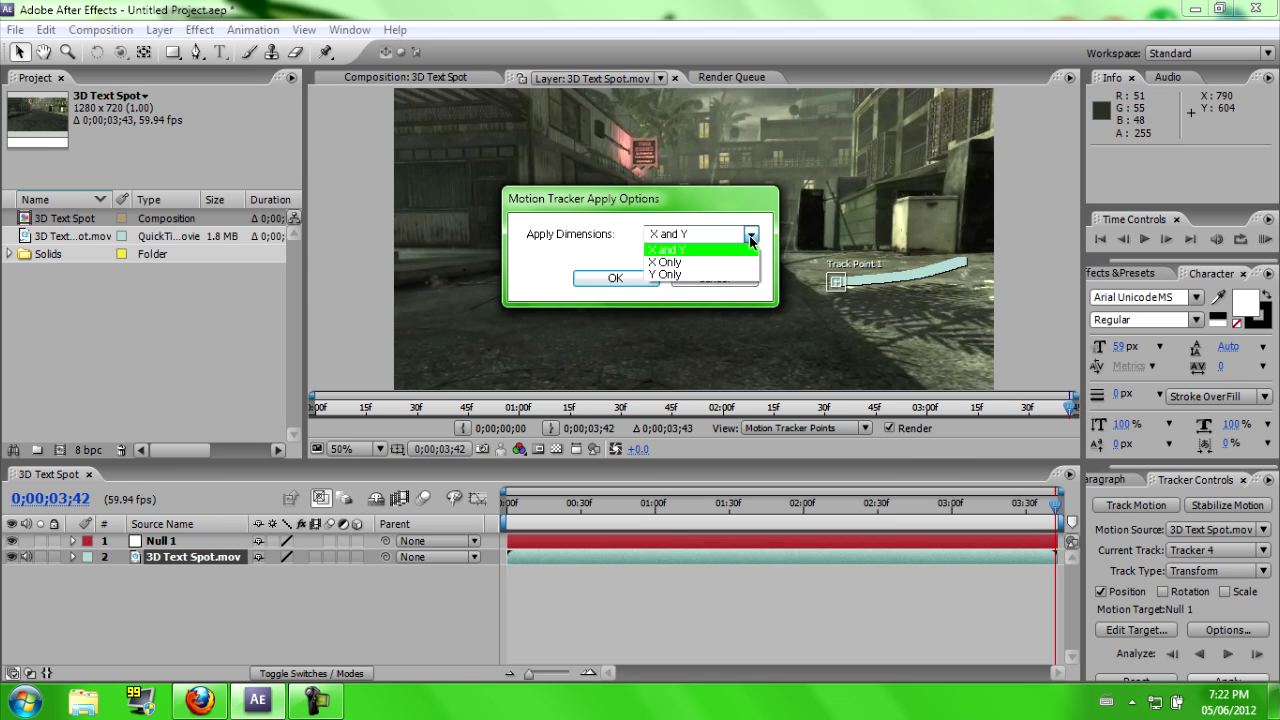
left_click(701, 250)
left_click(620, 284)
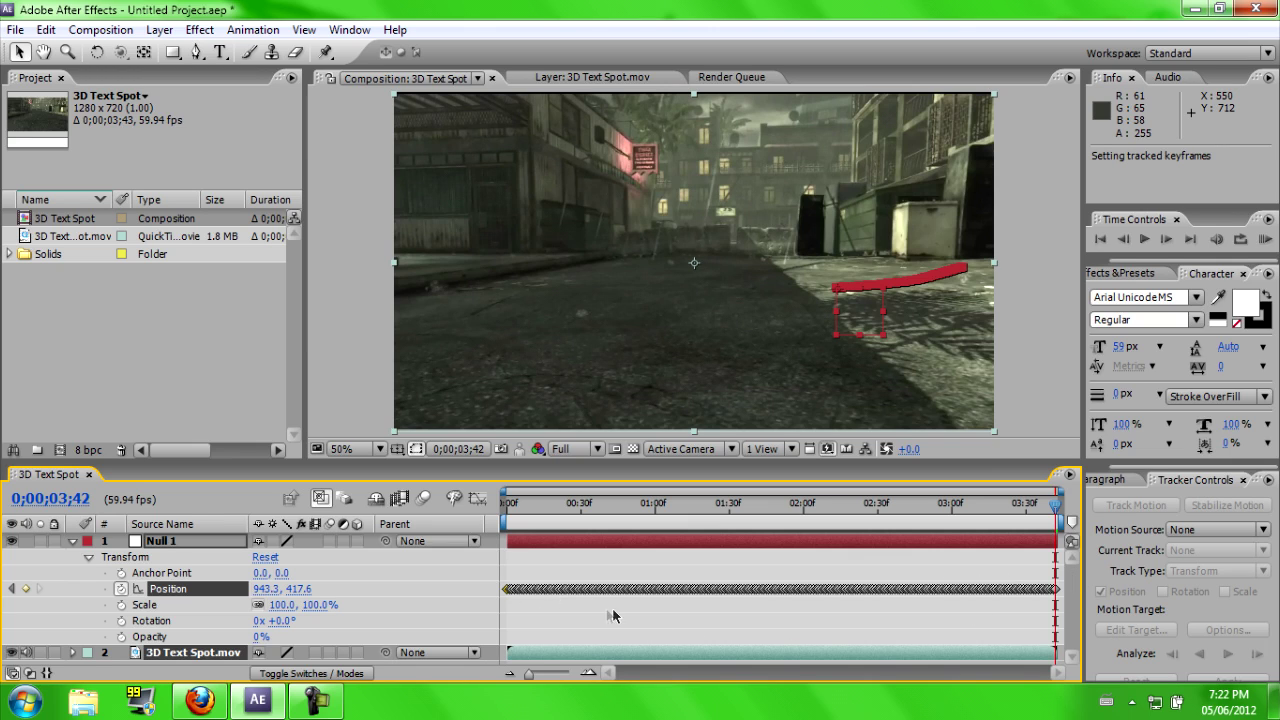
left_click_drag(498, 595, 1062, 593)
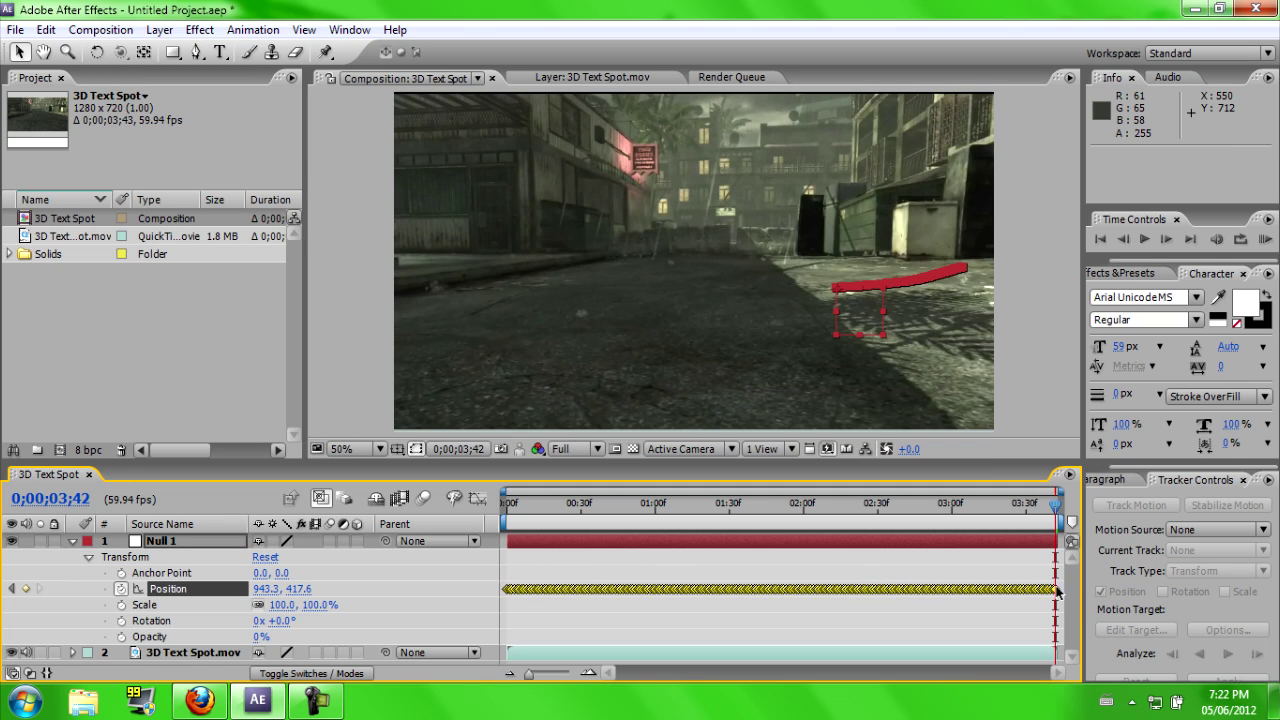
left_click(585, 614)
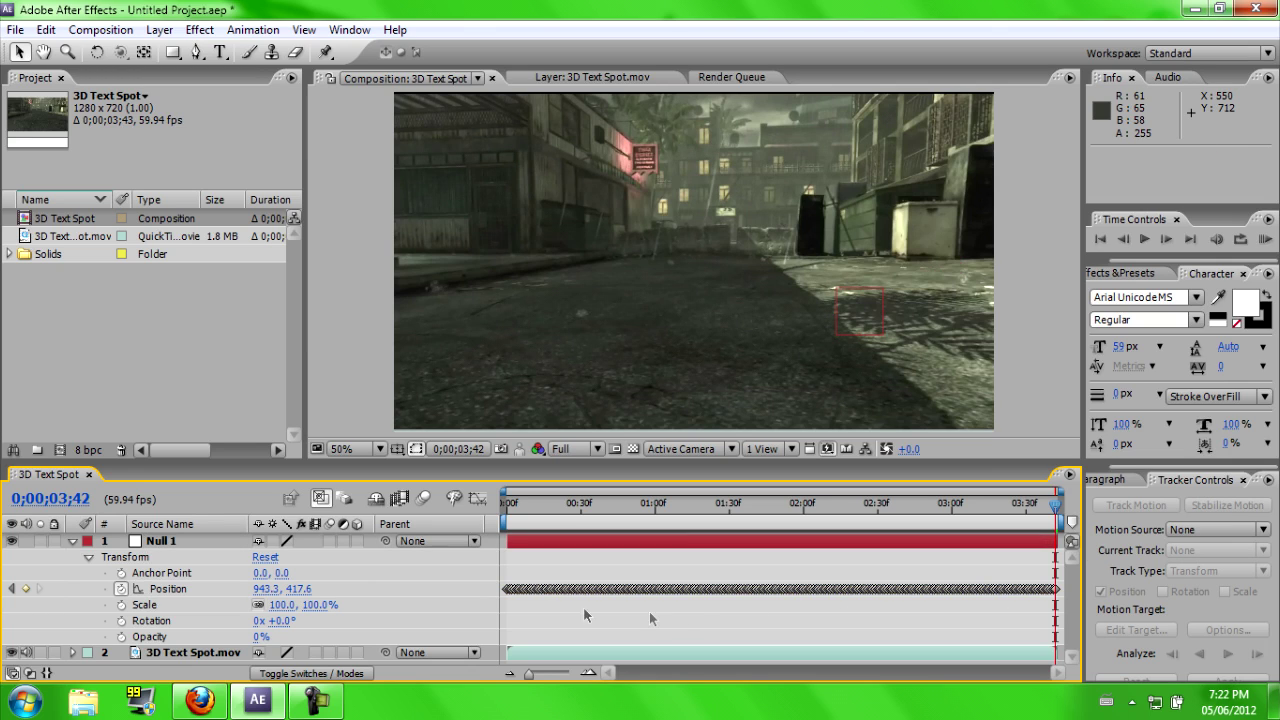
left_click_drag(500, 592, 584, 602)
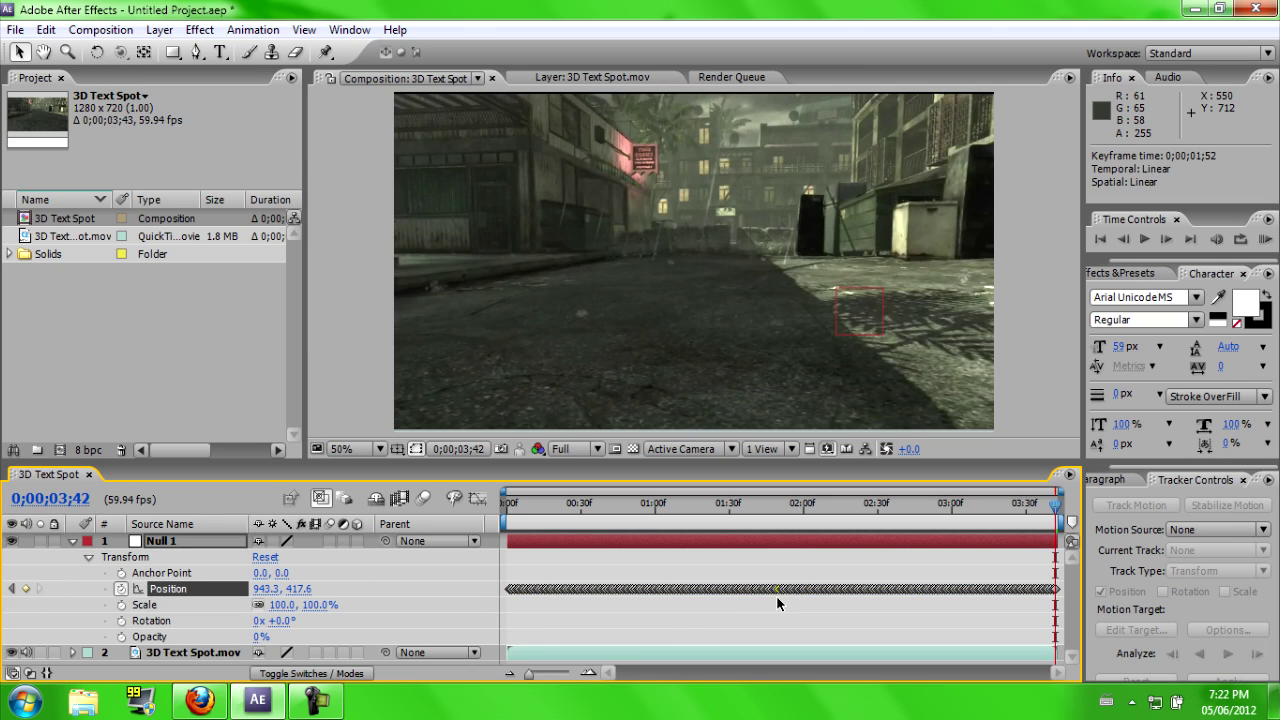
left_click(502, 592)
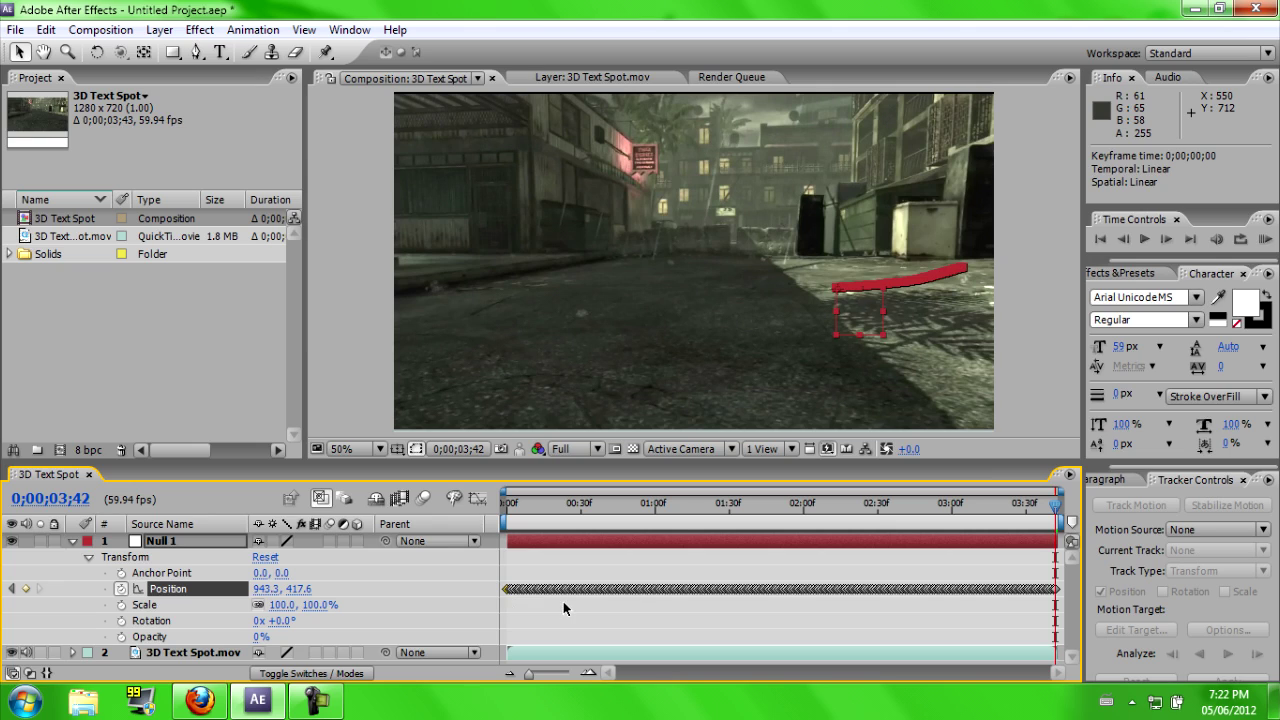
key("ctrl+z")
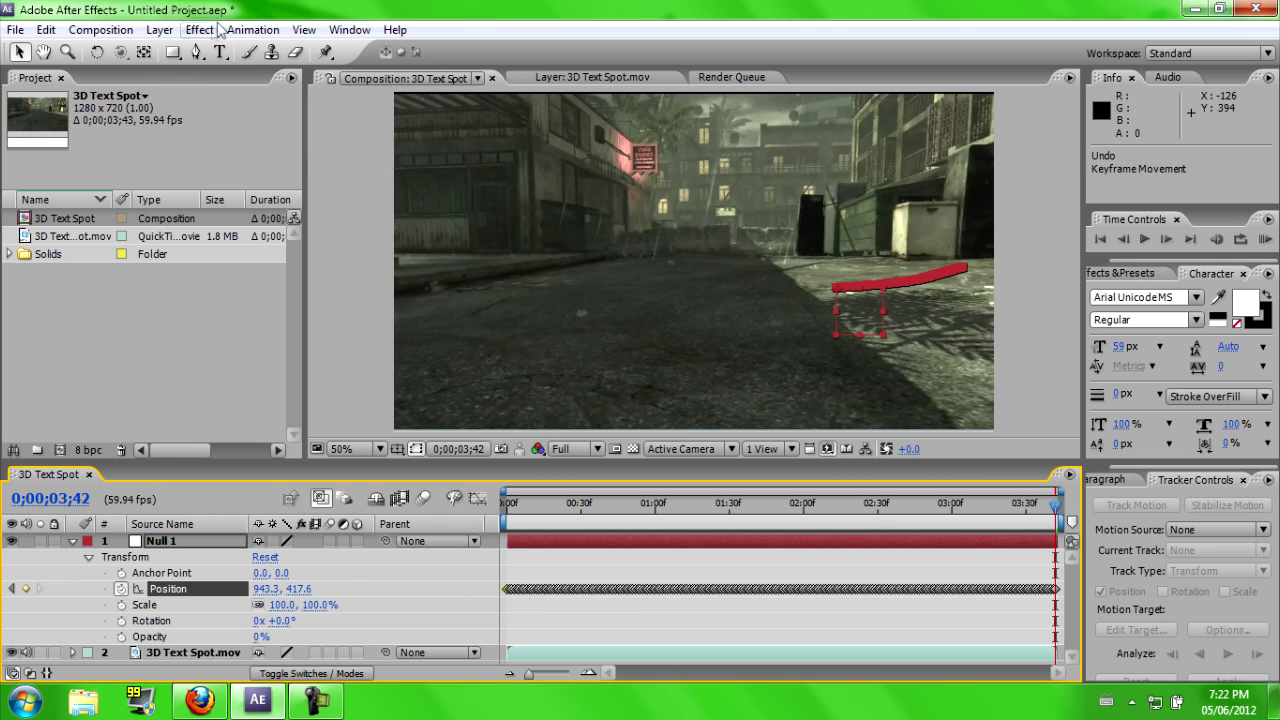
Step: Create a 'Tutorial' text layer and drag it right and down in the street scene
left_click(221, 53)
key("ctrl+alt+shift+t")
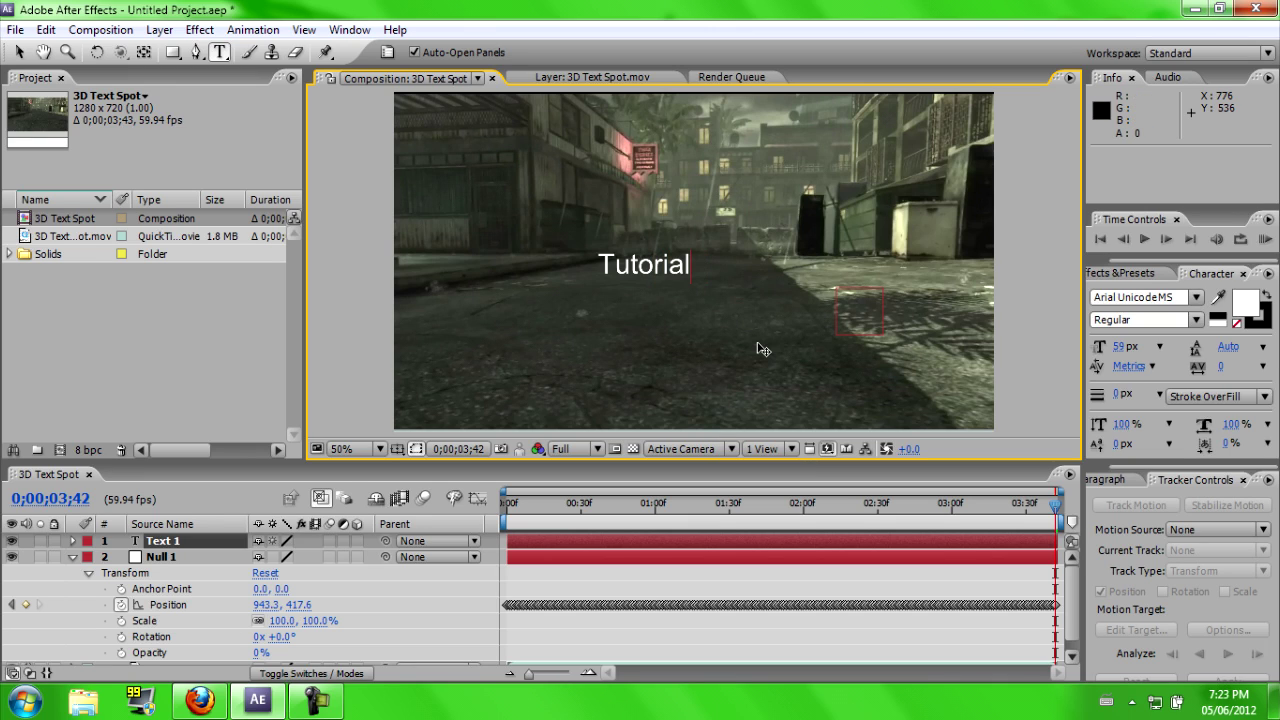
double_click(671, 284)
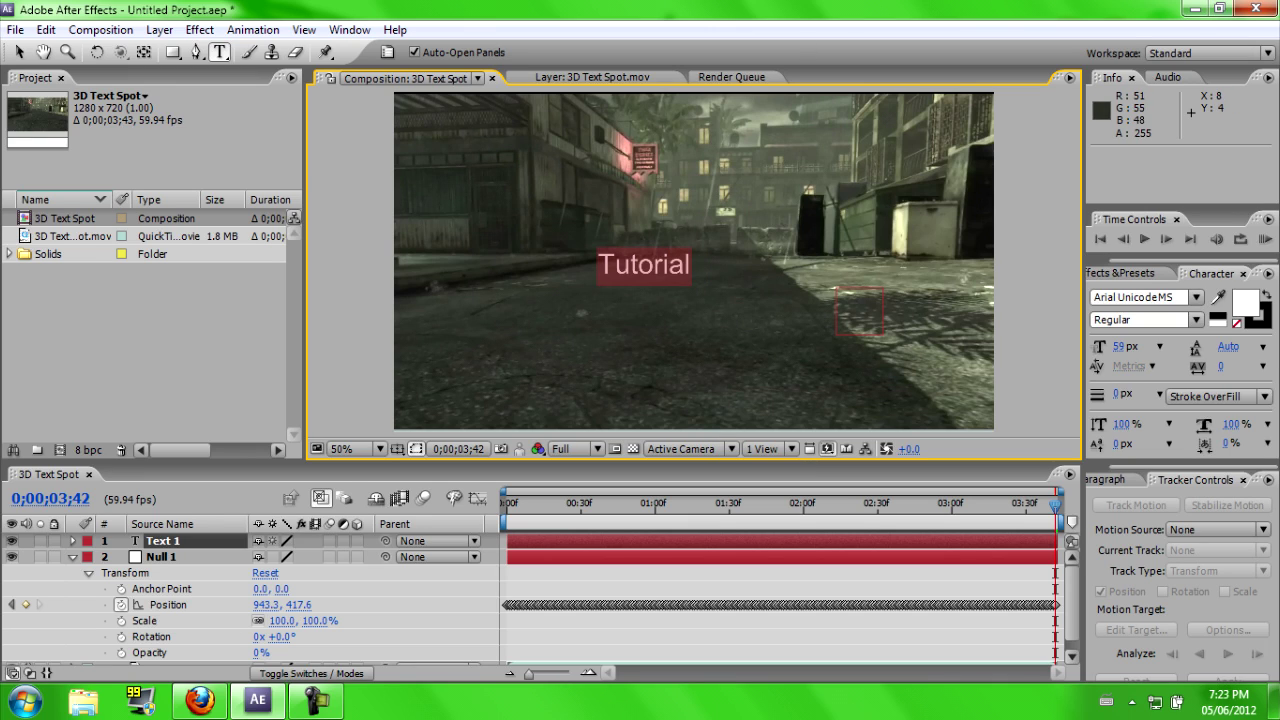
left_click(18, 52)
left_click_drag(667, 268, 738, 298)
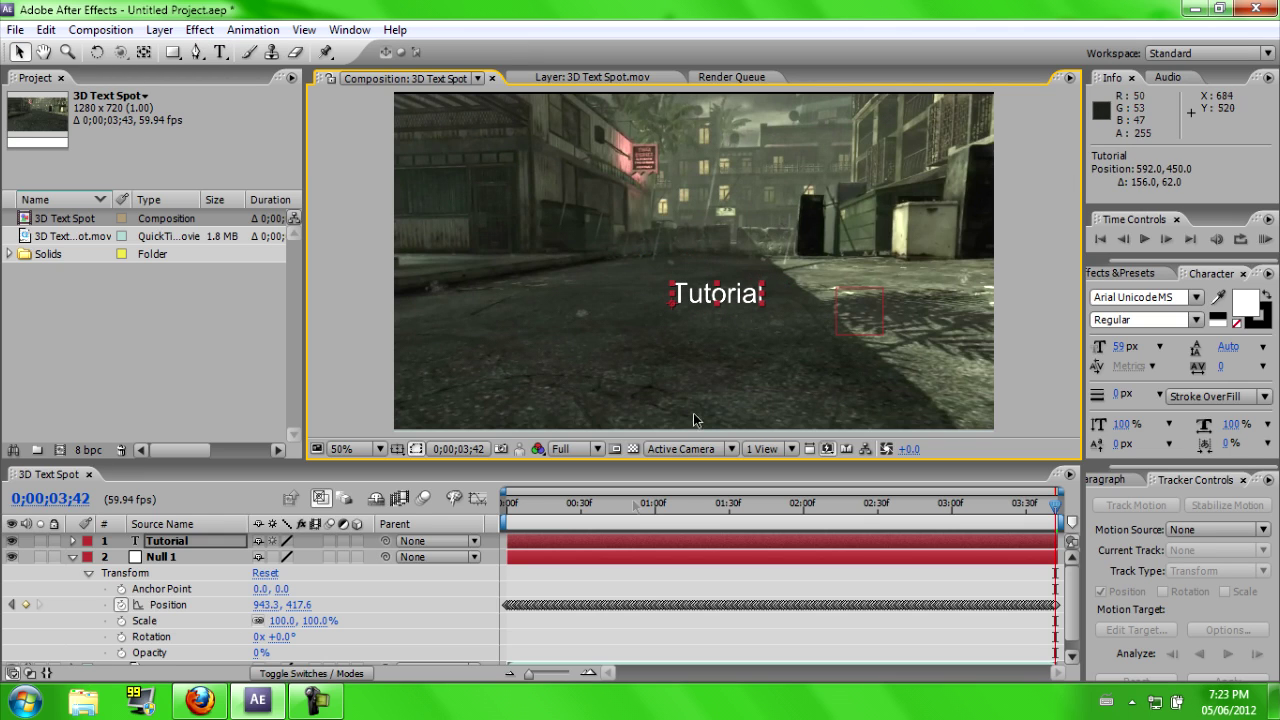
Step: At frame 0, move the Tutorial text up-right, parent it to Null 1, and RAM-preview playback
left_click(512, 503)
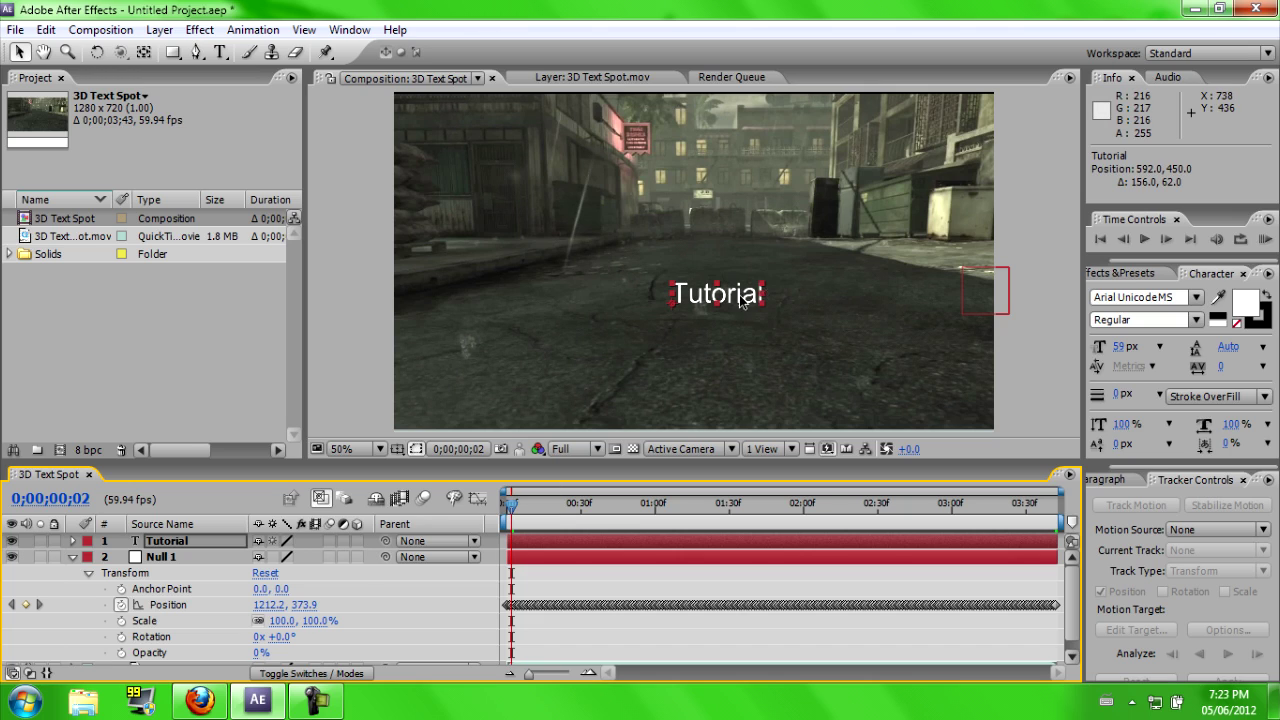
left_click_drag(742, 298, 804, 276)
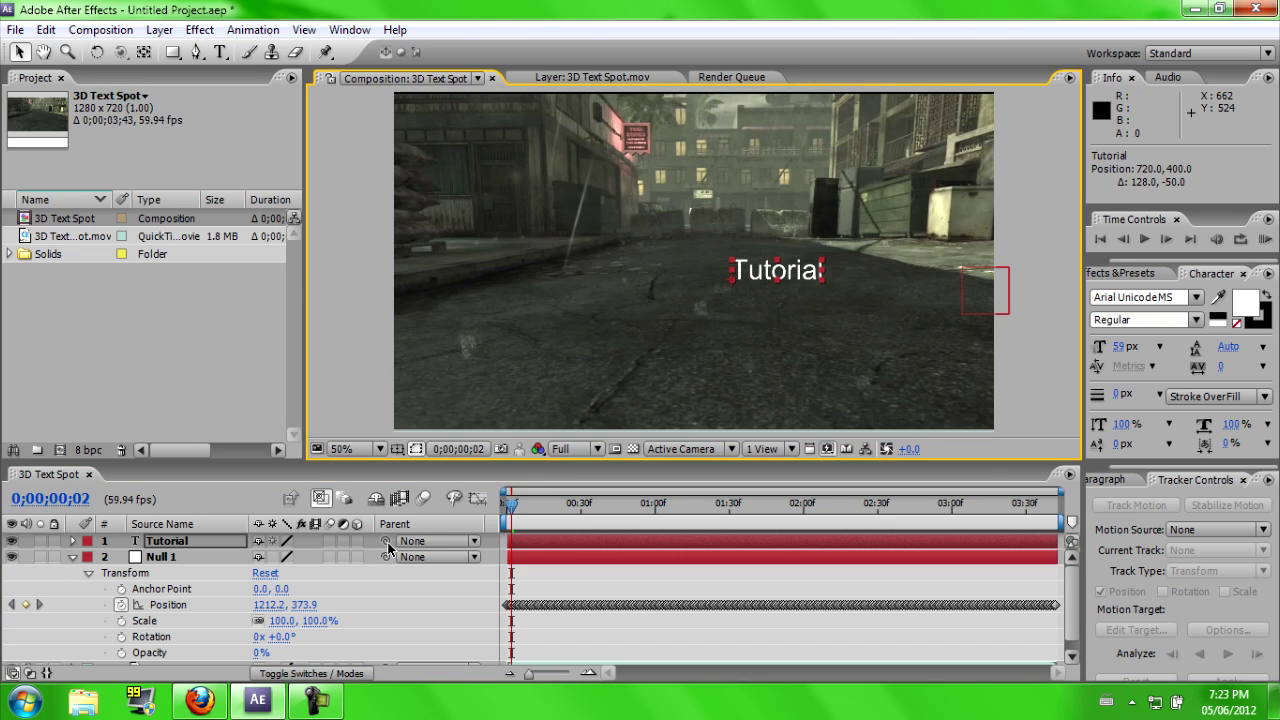
left_click_drag(385, 541, 173, 561)
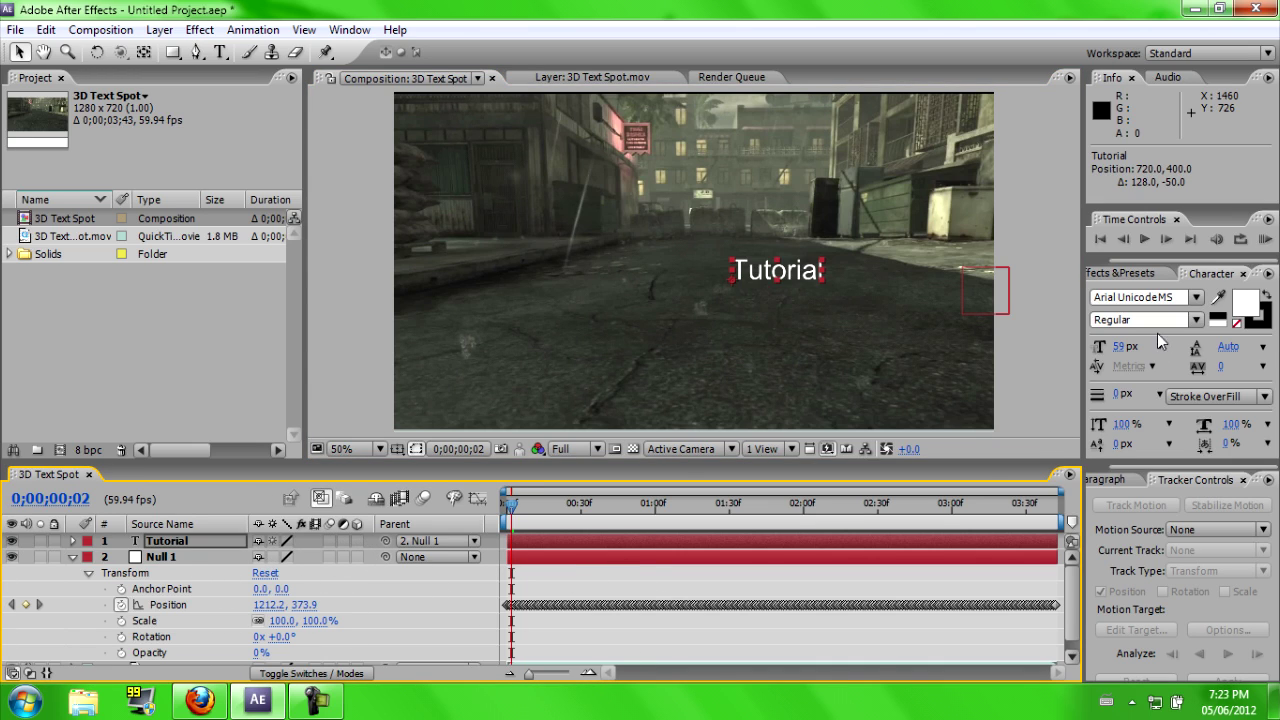
left_click(1149, 240)
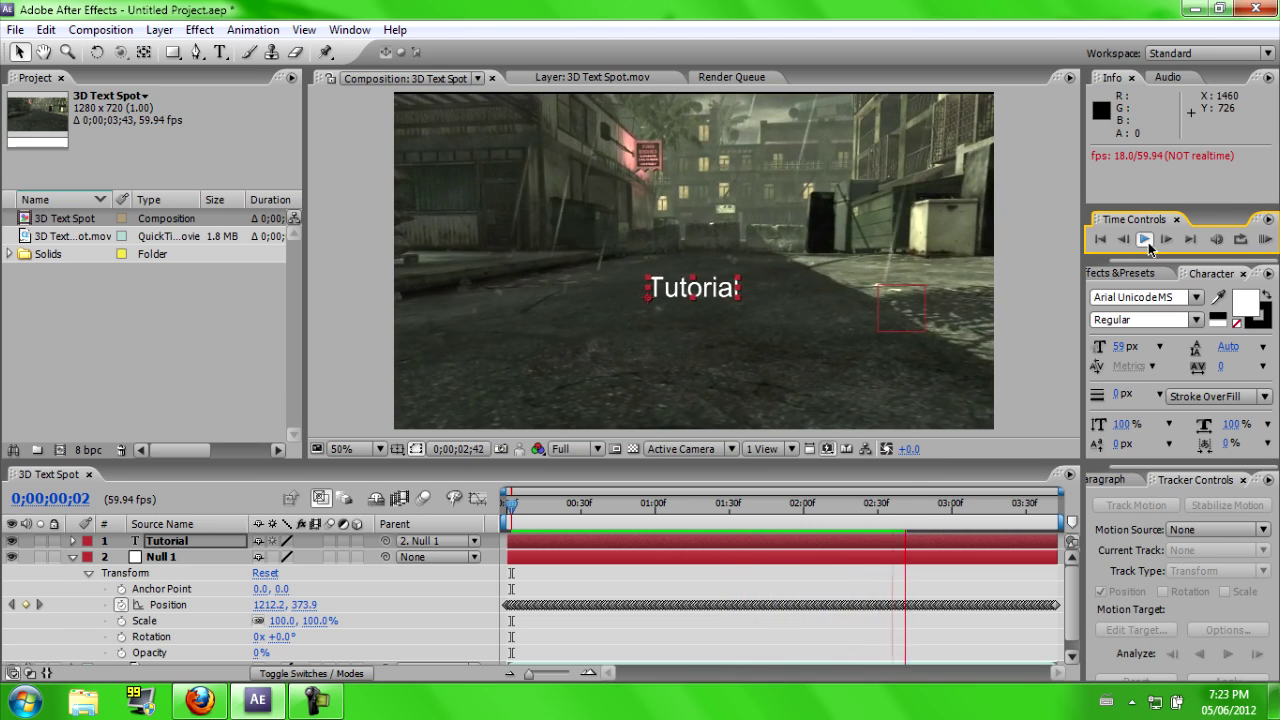
key("space")
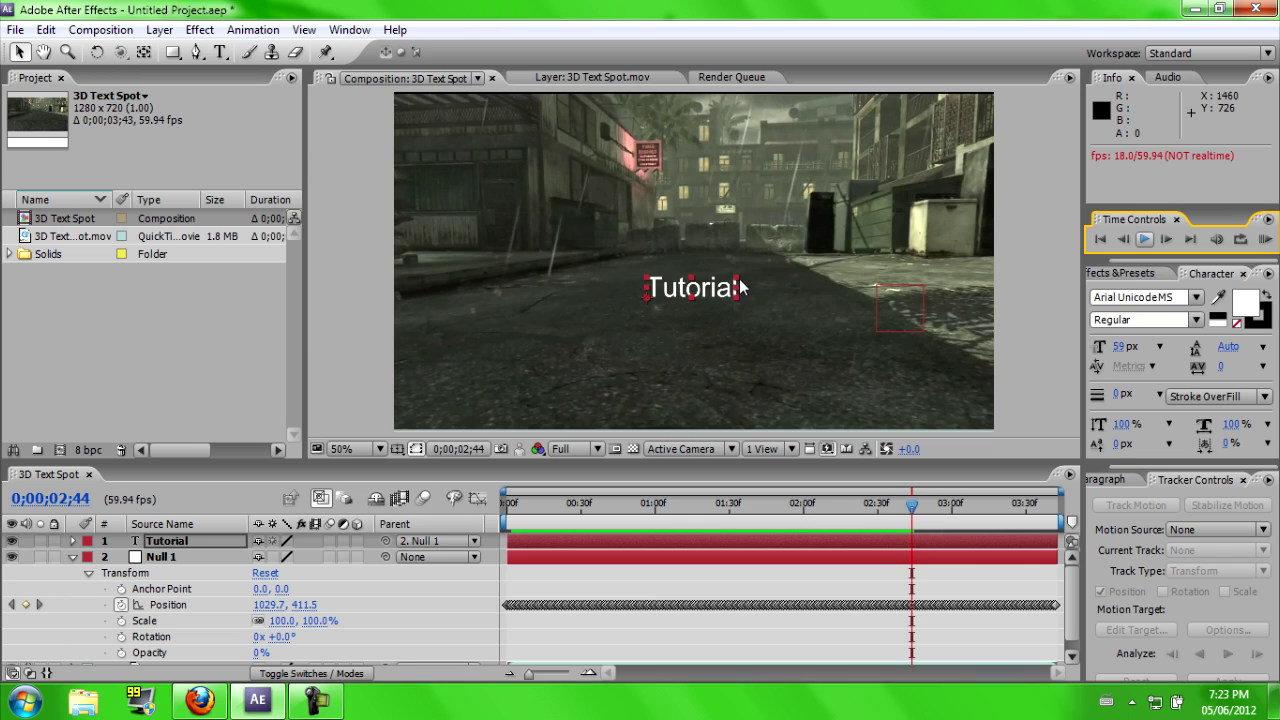
Step: Enlarge the Tutorial text, shift it slightly left, and preview from frame one to check tracking
left_click_drag(739, 279, 824, 268)
left_click_drag(724, 292, 707, 292)
left_click(516, 510)
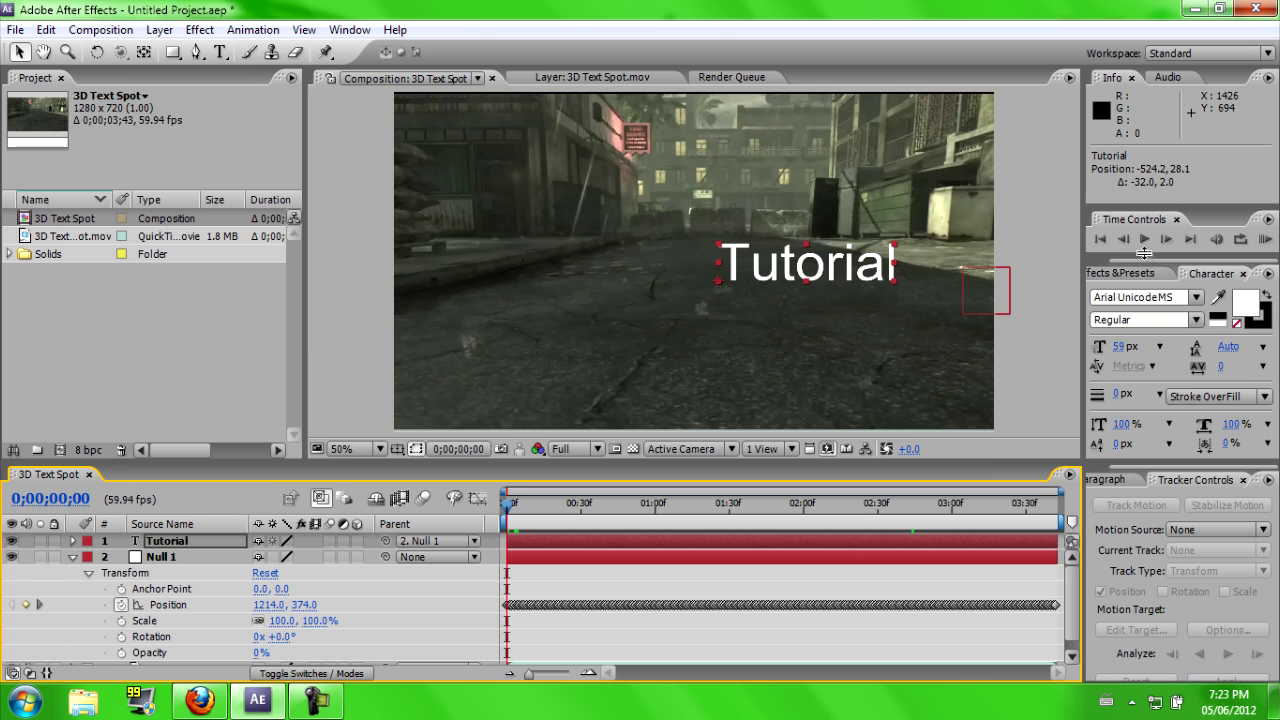
left_click(1145, 240)
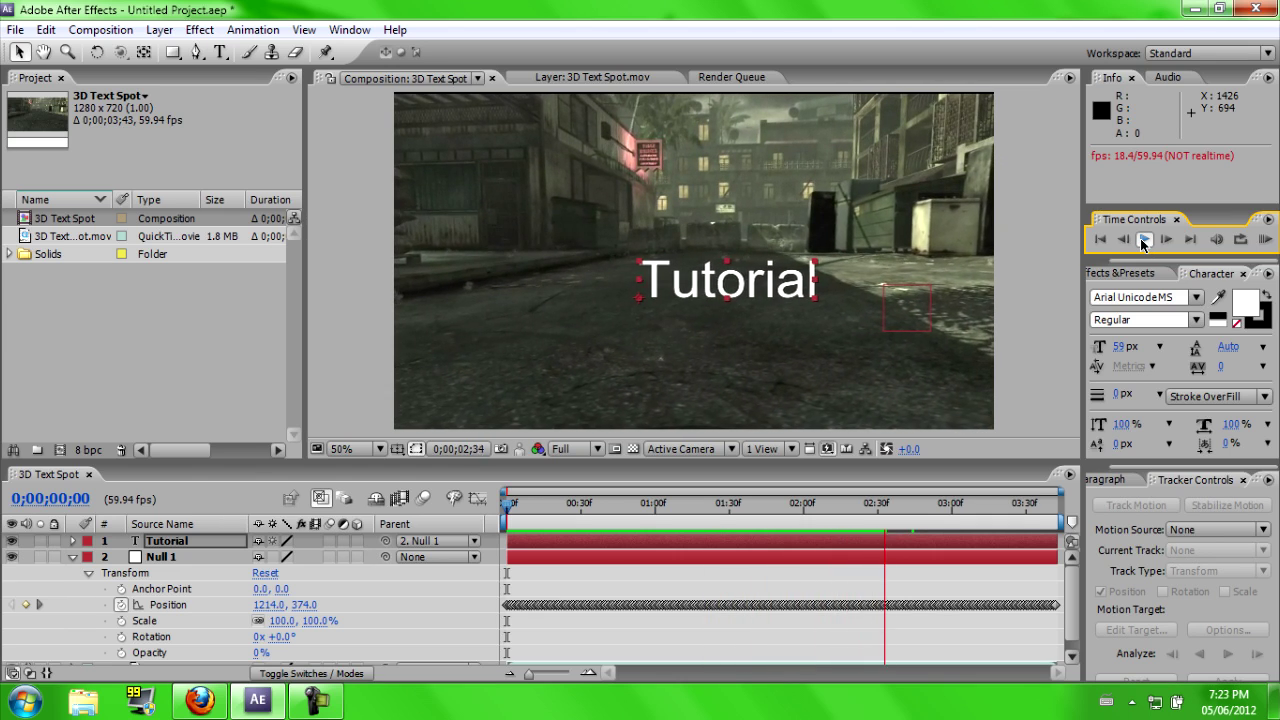
mouse_move(316, 704)
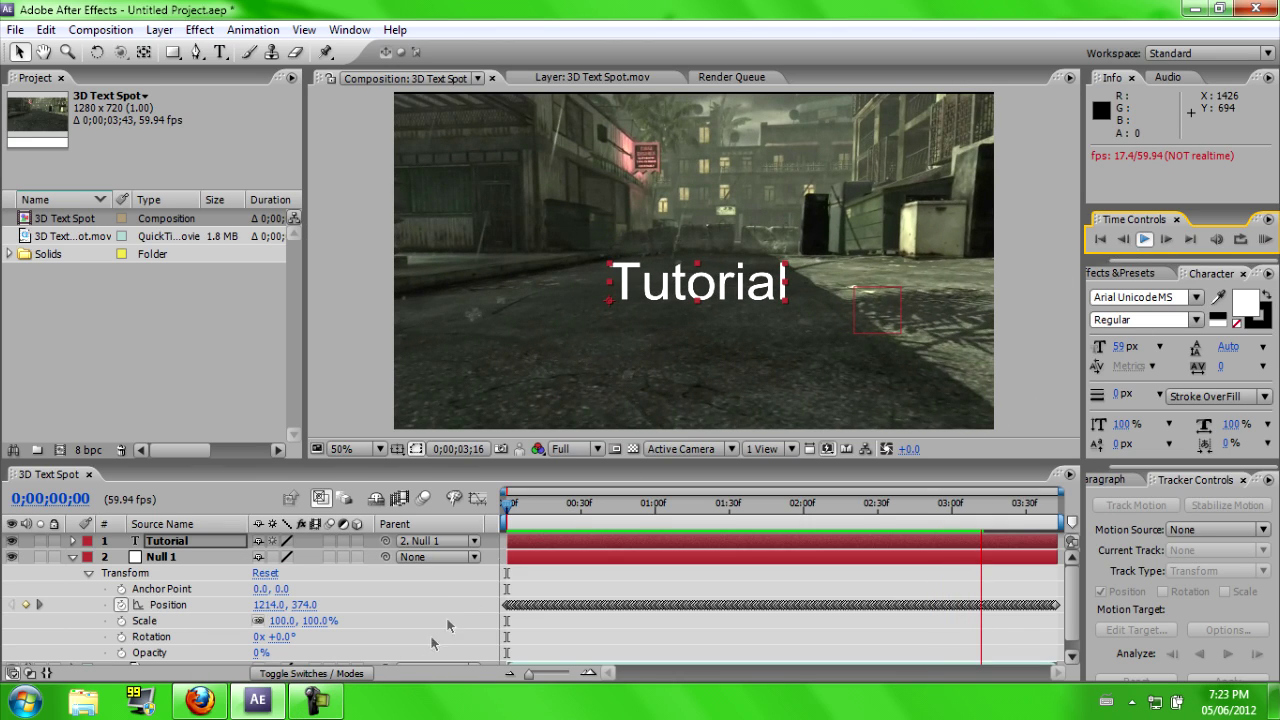
left_click(322, 708)
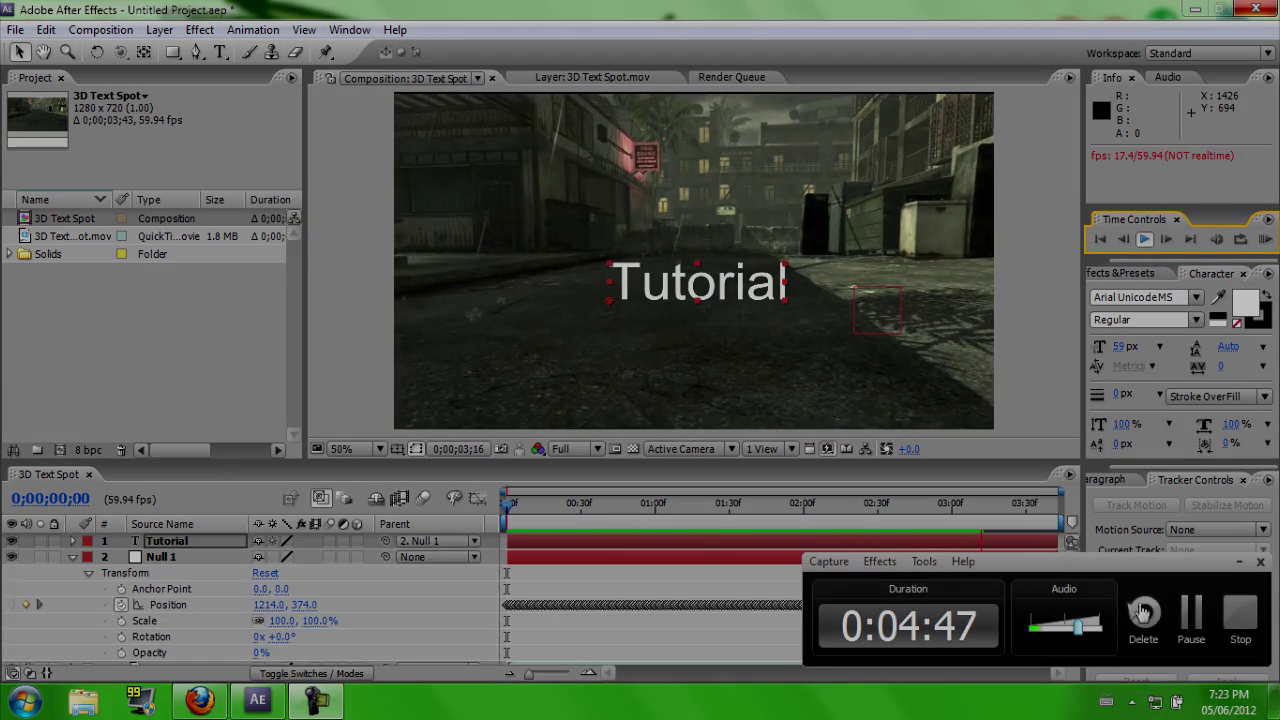